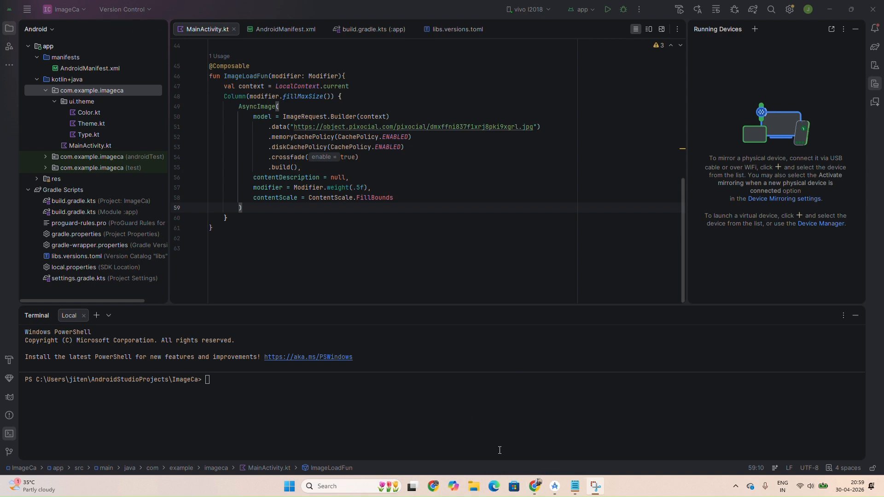
Switch to Chrome and copy the web address of the OfflineImageLoading repository on GitHub
left_click(535, 486)
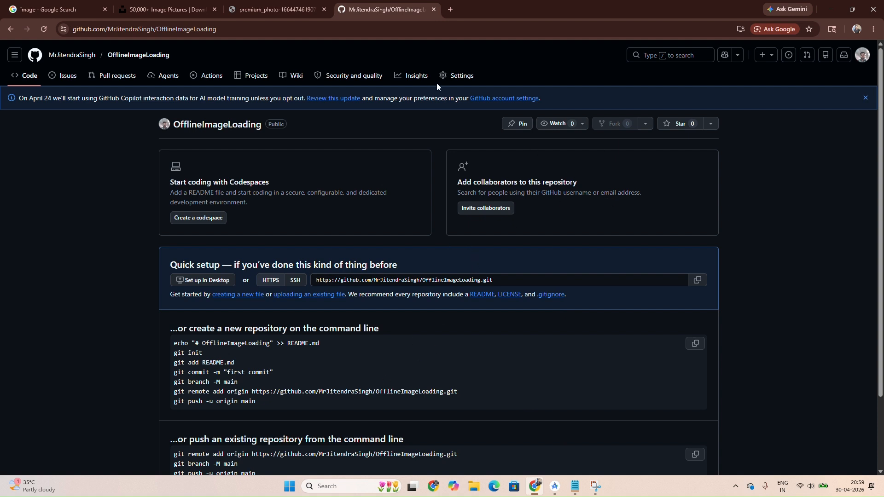
left_click(268, 29)
key("ctrl+c")
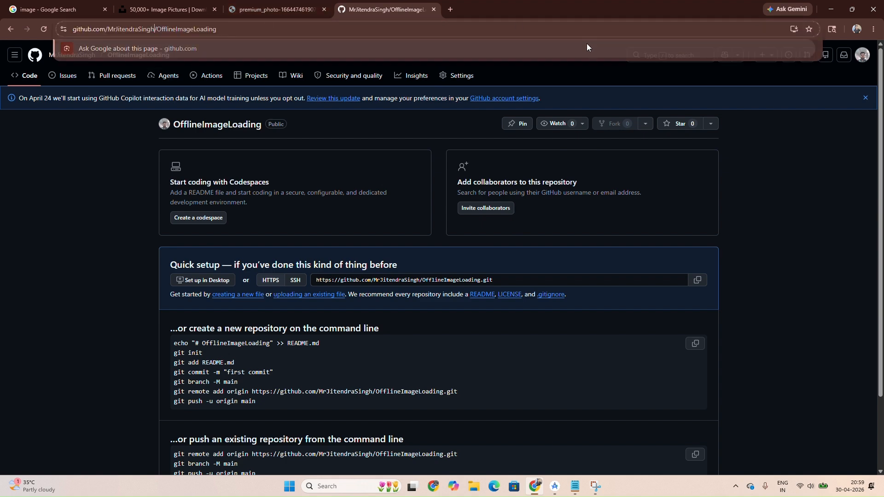
left_click(587, 45)
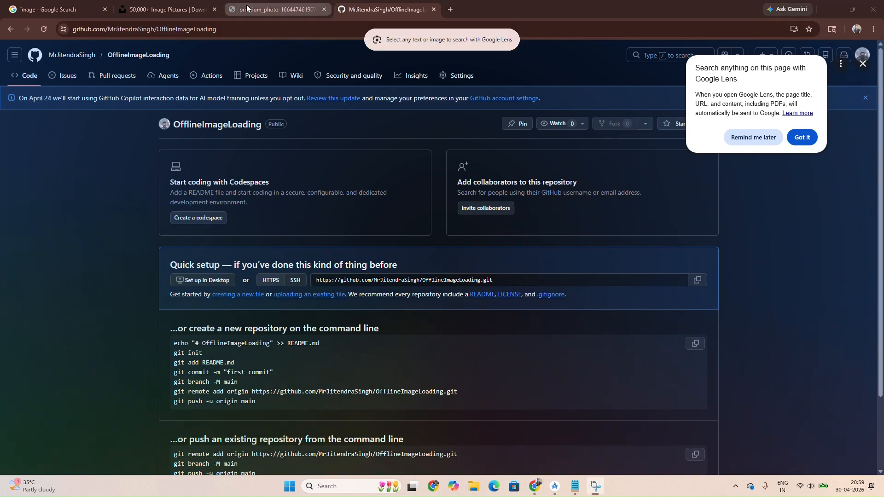
left_click(834, 15)
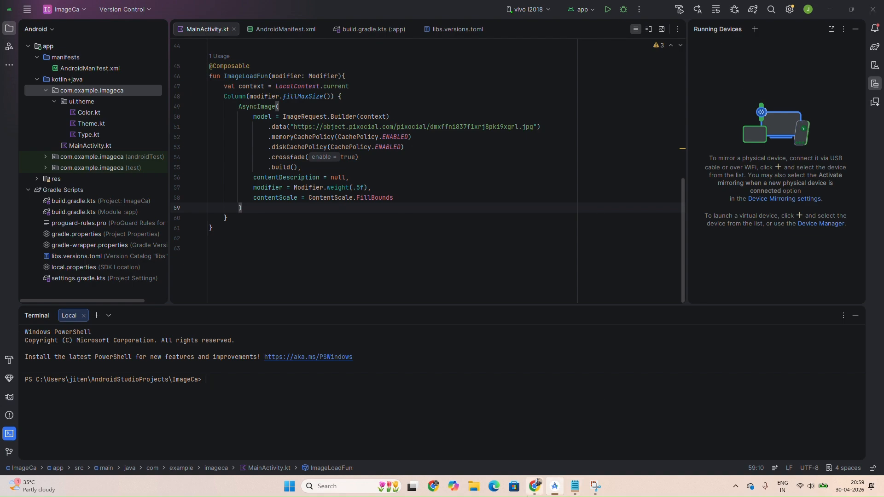
left_click(534, 486)
left_click(852, 9)
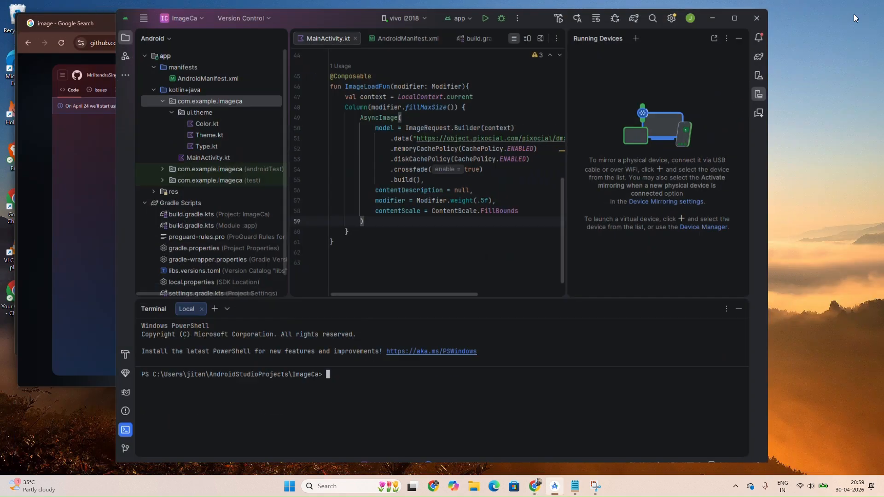
left_click(115, 260)
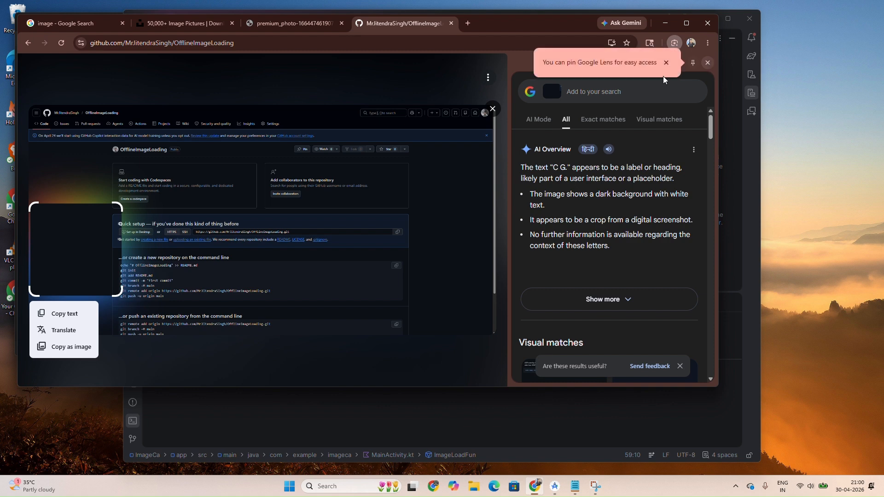
left_click(709, 62)
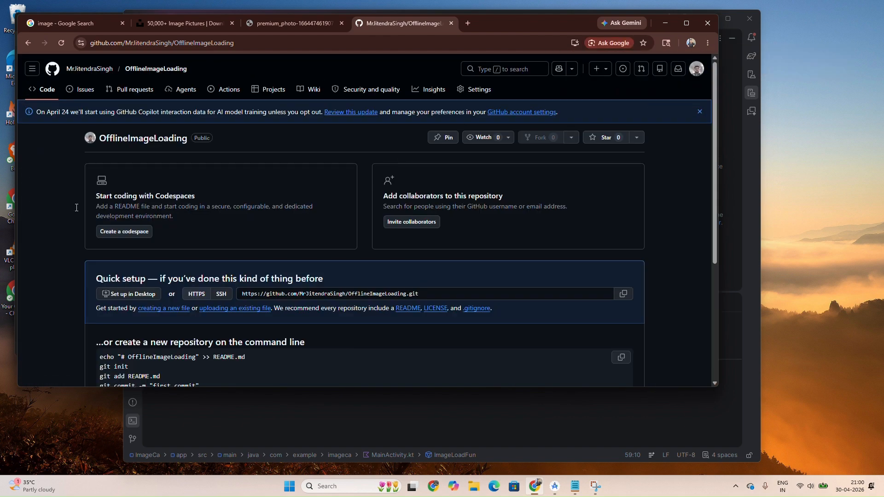
right_click(47, 206)
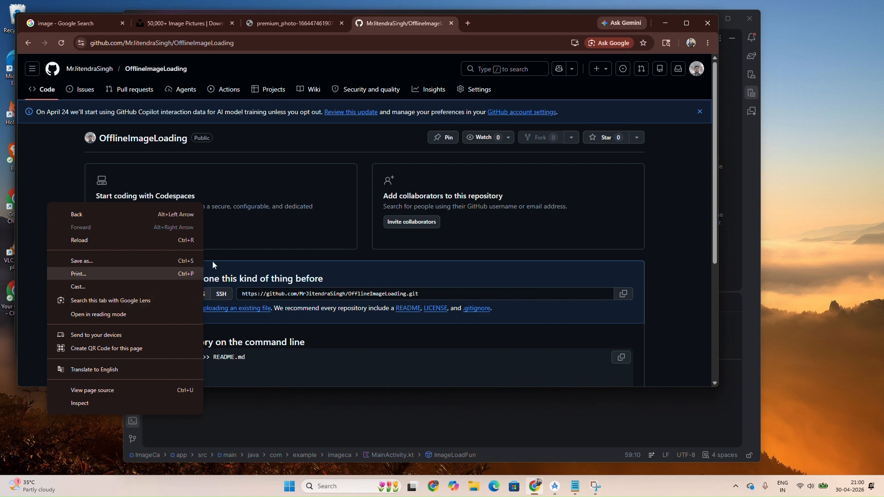
left_click(350, 140)
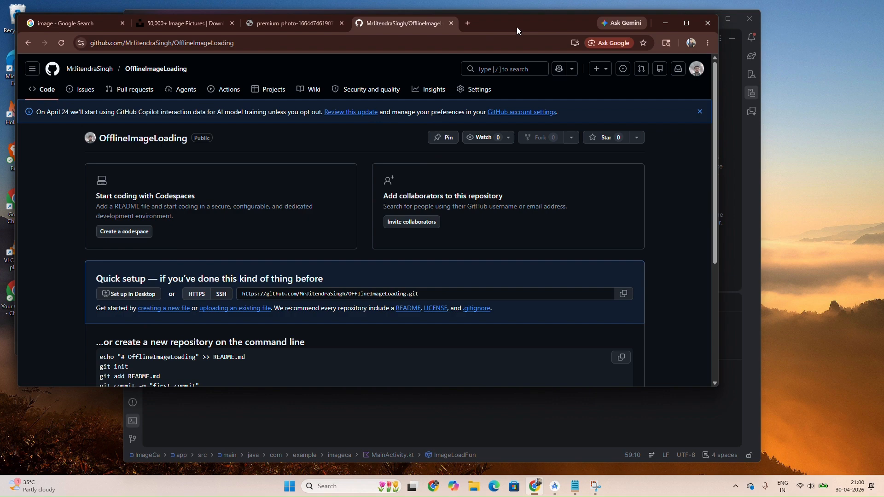
left_click(530, 13)
left_click(26, 161)
left_click_drag(559, 30, 575, 78)
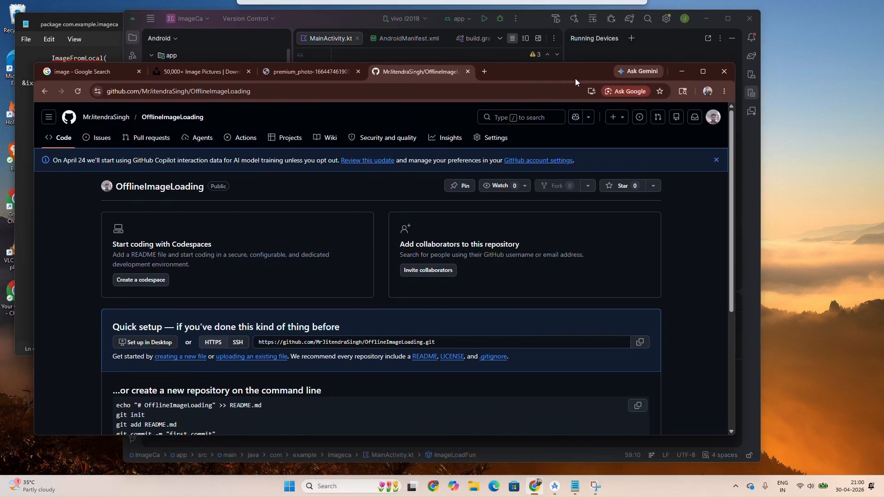
Load the repository's address in a new browser tab, go to the GitHub dashboard and open the new repository form
left_click(485, 74)
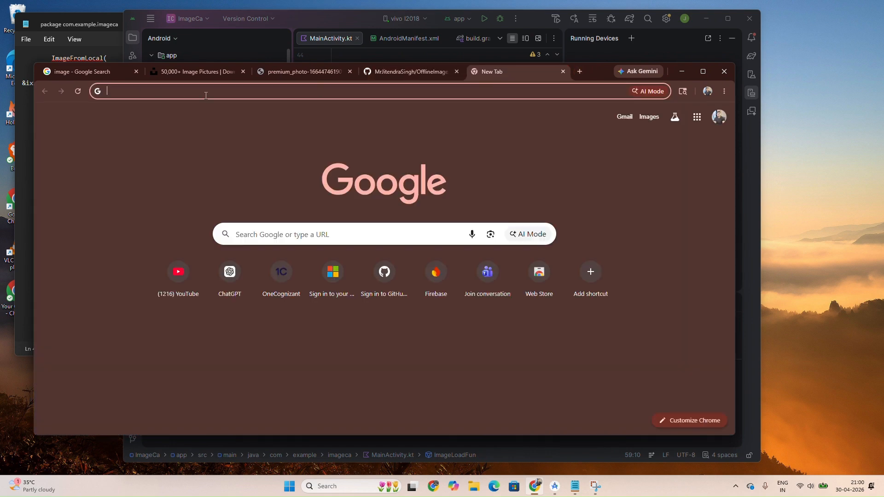
key("ctrl+v")
key("Return")
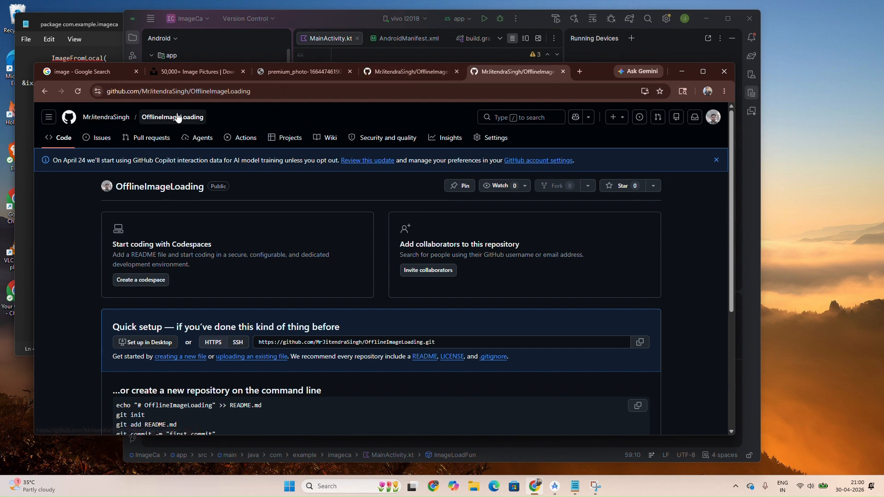
left_click(69, 117)
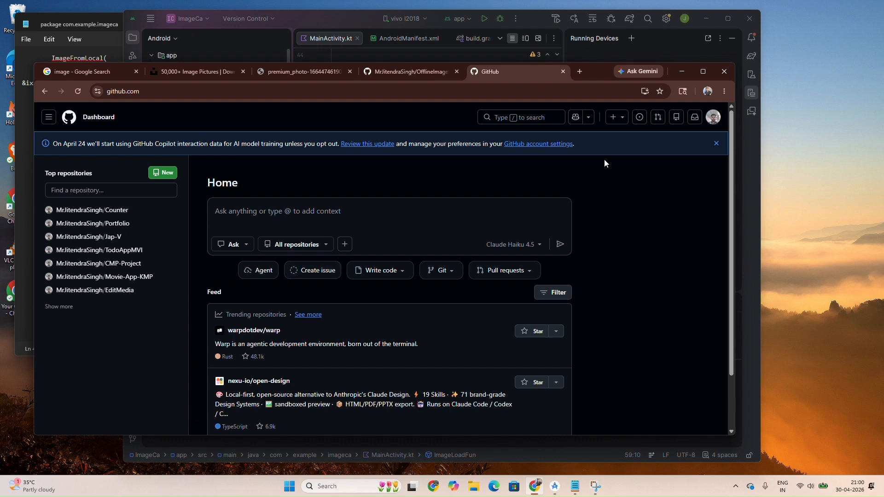
left_click(618, 118)
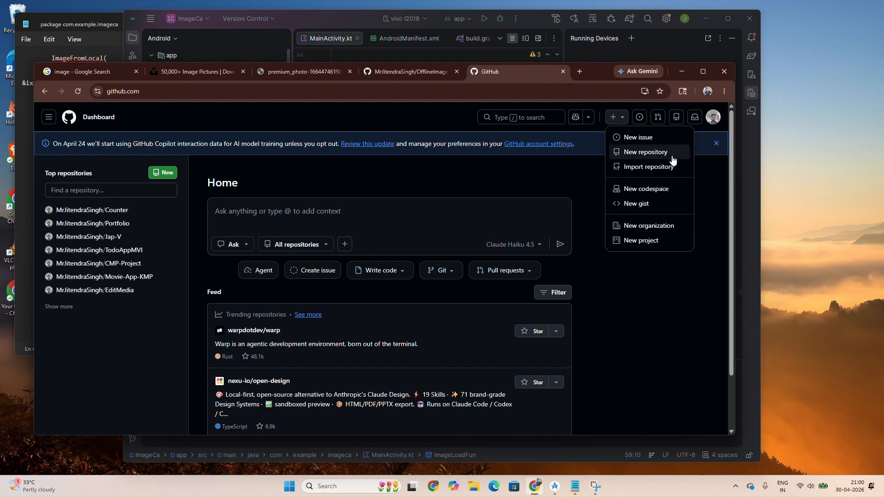
left_click(661, 152)
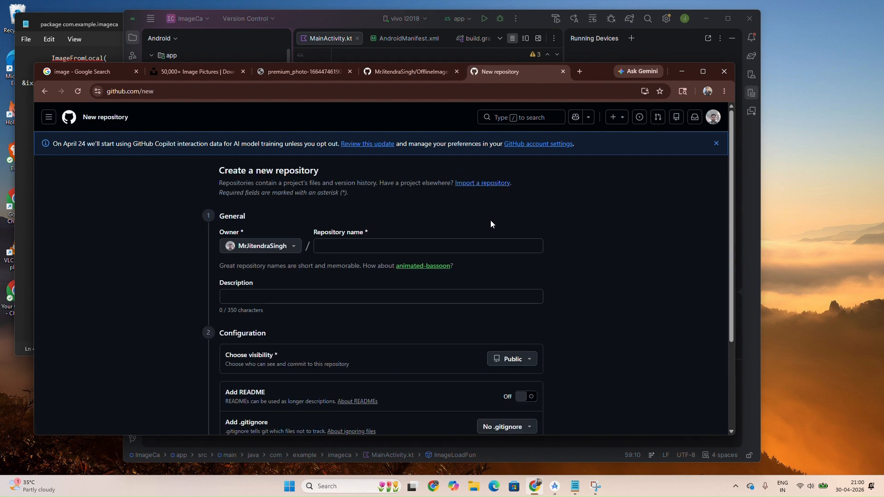
Enter OfflineImageLoading as the repository name, review the remaining options, and close the form's tab without creating a repository
left_click(430, 252)
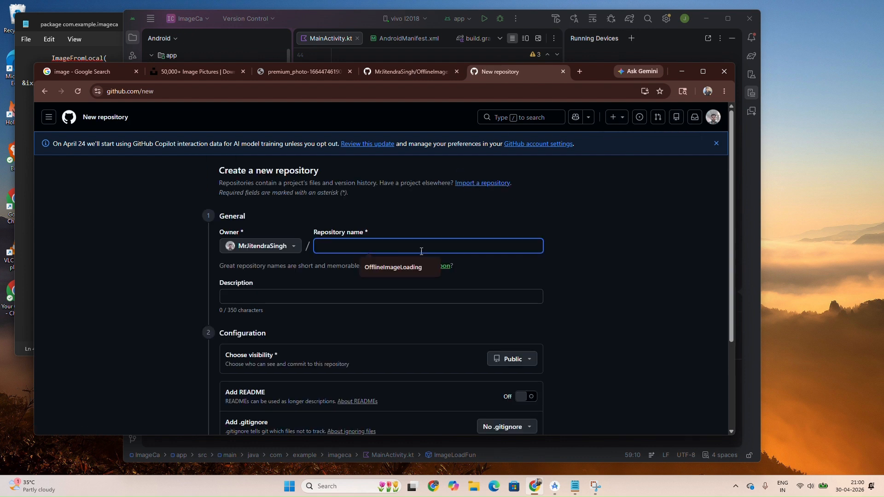
left_click(376, 272)
left_click(248, 302)
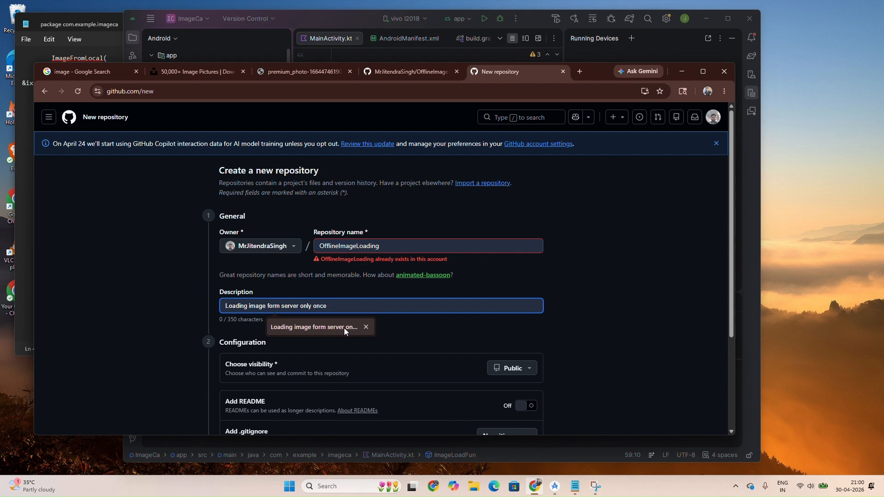
scroll(477, 336, "down", 3)
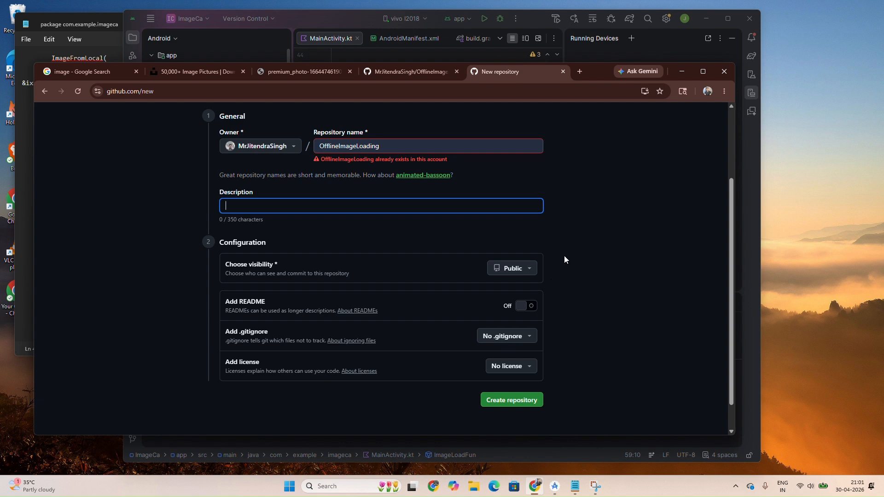
left_click(562, 72)
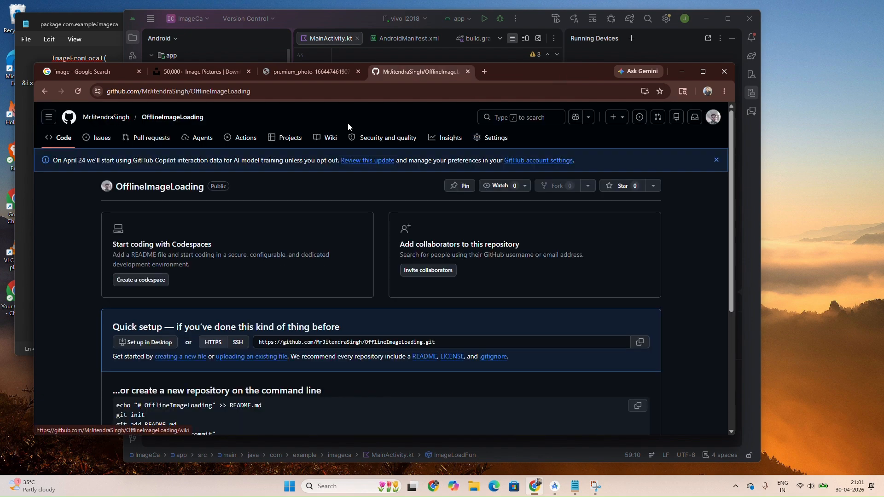
Look up the setup commands on the OfflineImageLoading page, switch to Android Studio and run git init in the ImageCa project's terminal
left_click(703, 71)
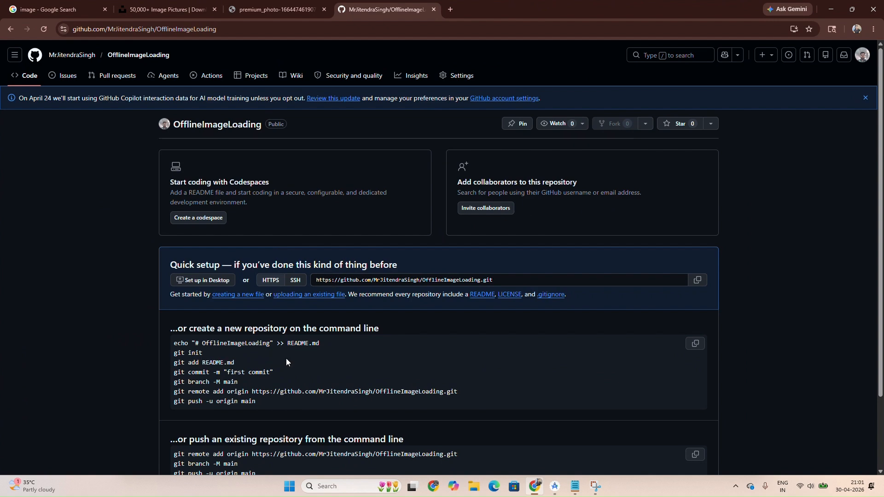
scroll(321, 353, "down", 2)
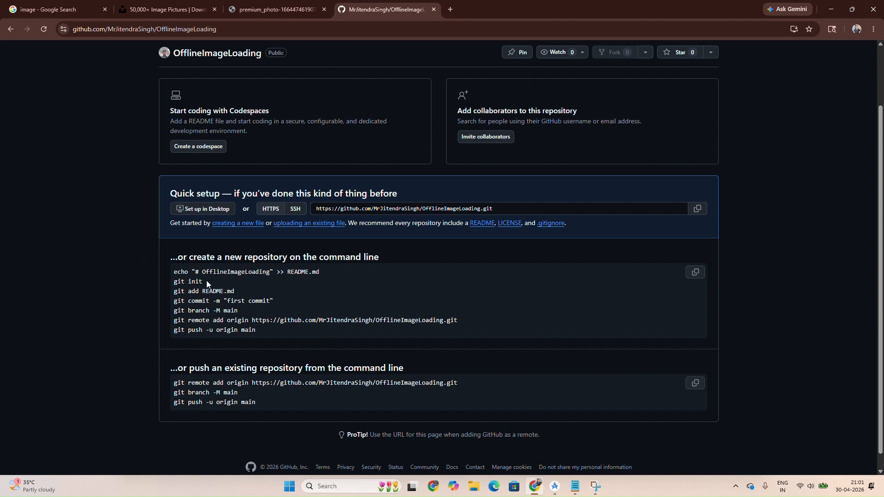
left_click_drag(206, 280, 159, 281)
left_click(559, 489)
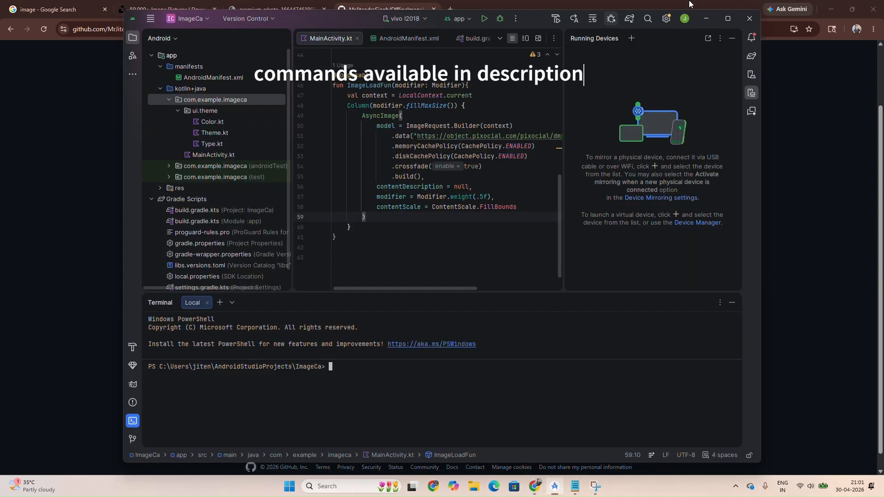
left_click(728, 18)
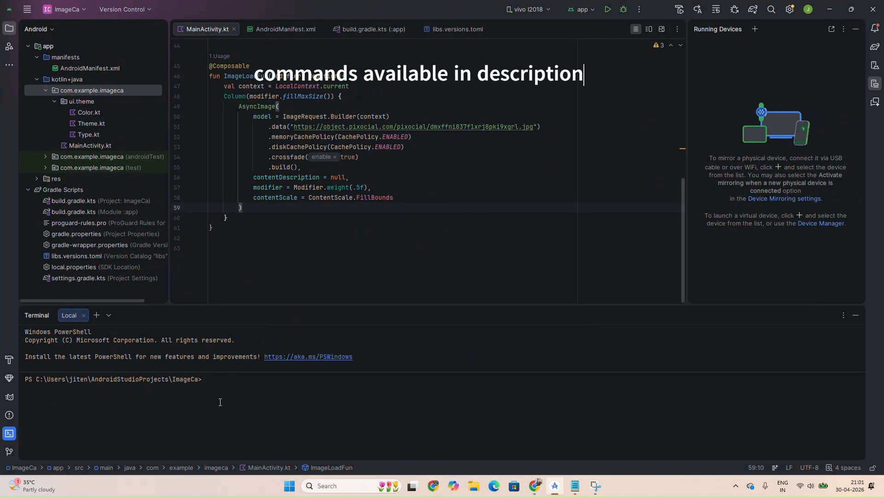
type("git init")
key("Return")
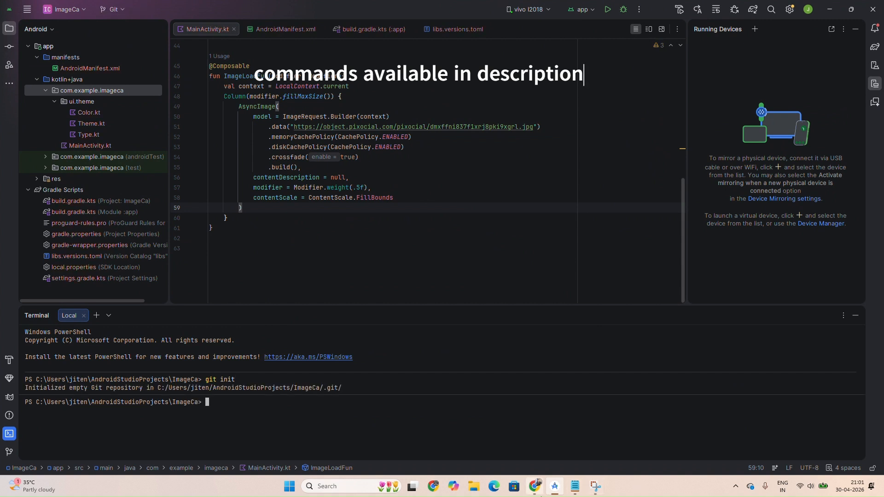
Check GitHub's add command, return to Android Studio and stage all project files with git add . in the terminal
left_click(537, 492)
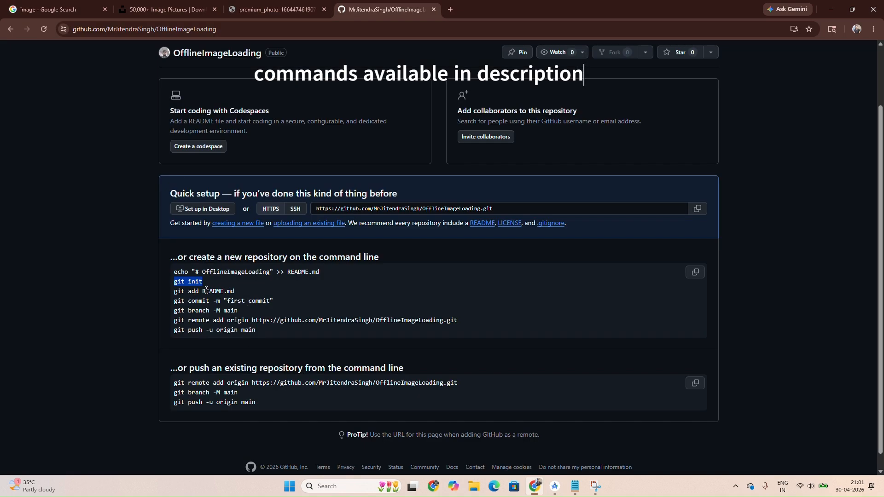
left_click(556, 489)
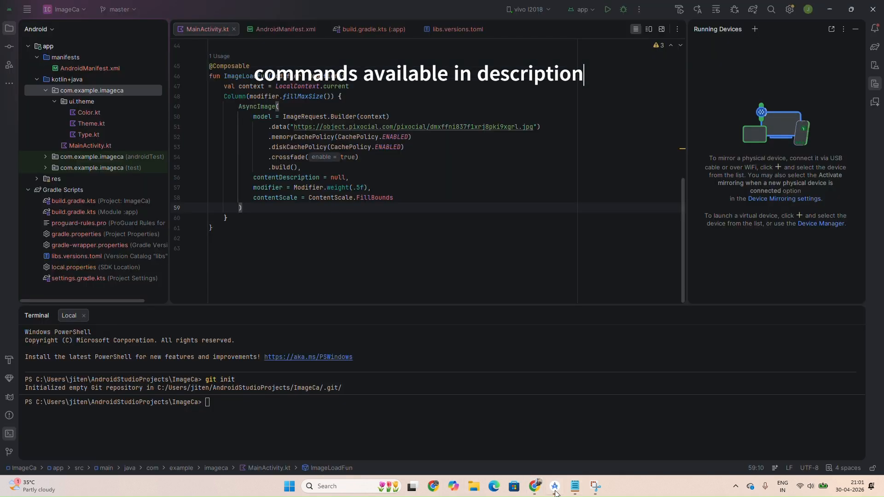
type("git")
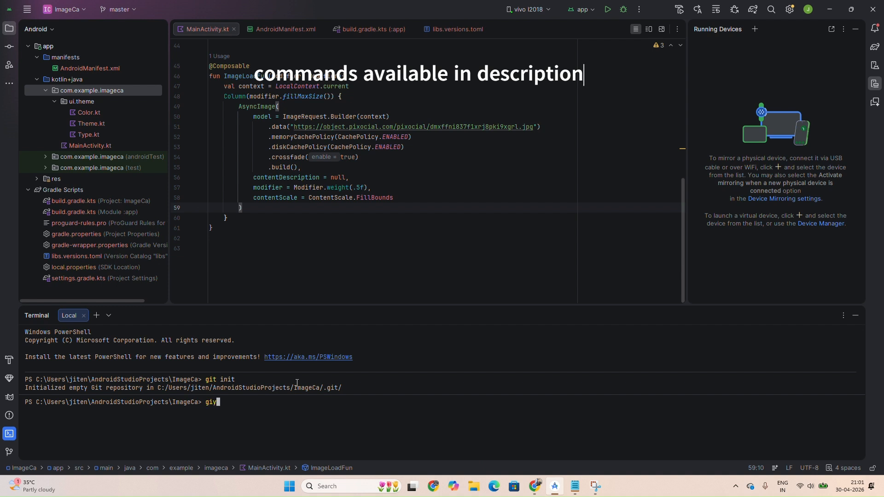
type(" add .")
key("Return")
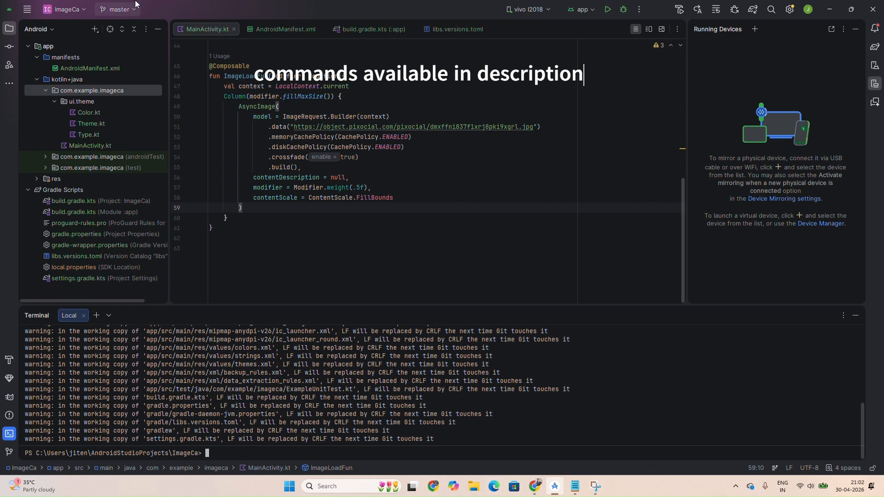
Copy the git commit -m "first commit" command from the GitHub page and run it in Android Studio's terminal
left_click(537, 494)
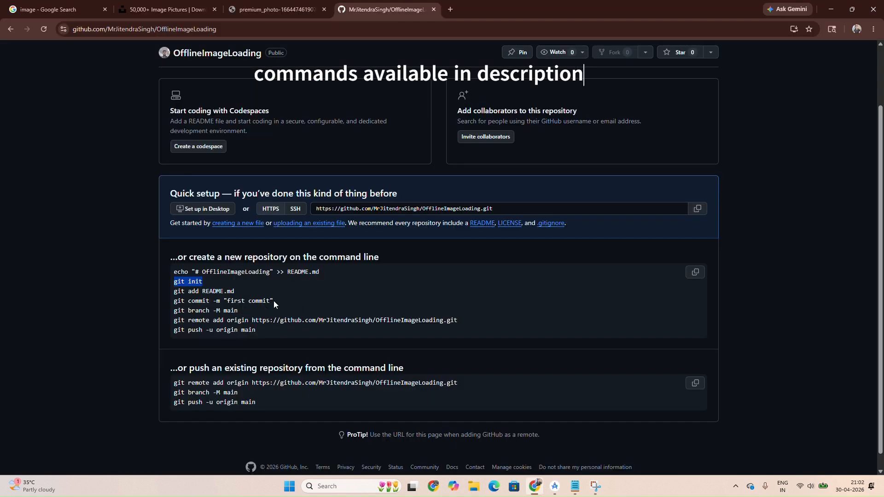
left_click_drag(273, 300, 174, 301)
key("ctrl+c")
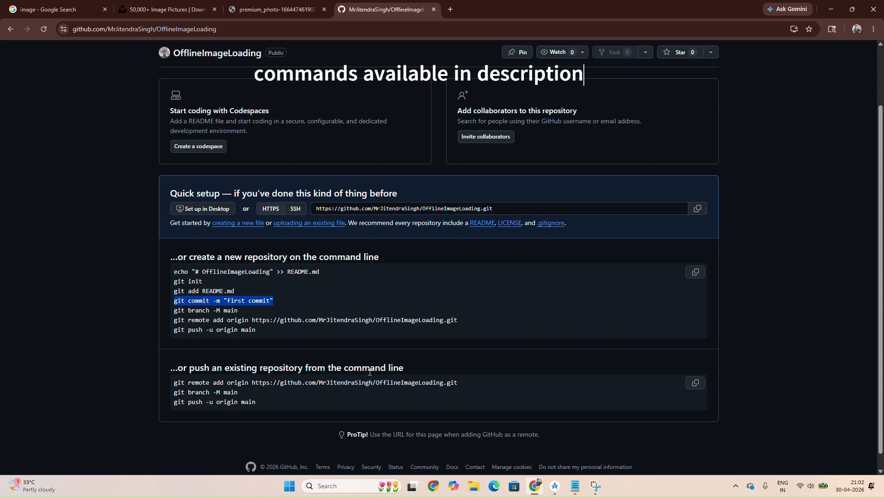
mouse_move(553, 492)
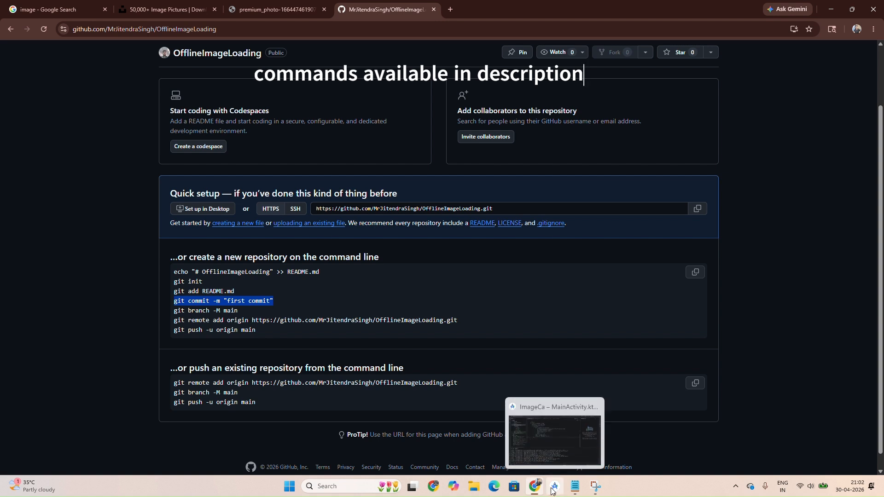
left_click(553, 491)
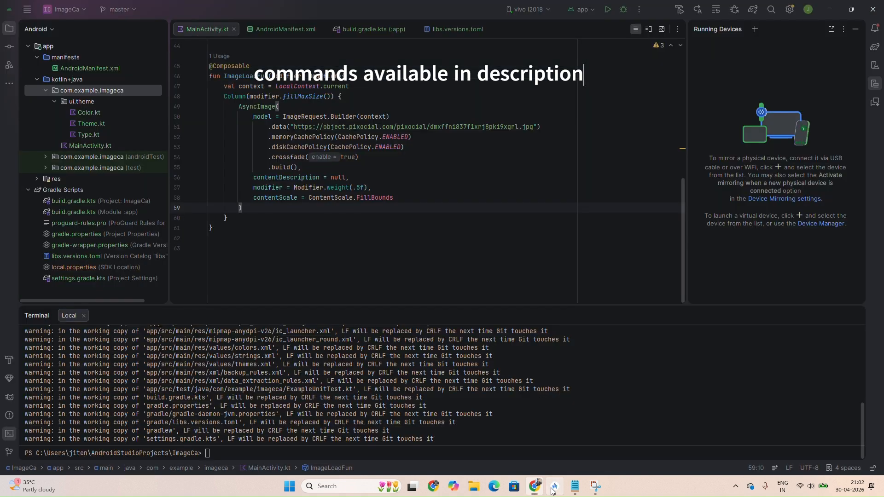
key("ctrl+v")
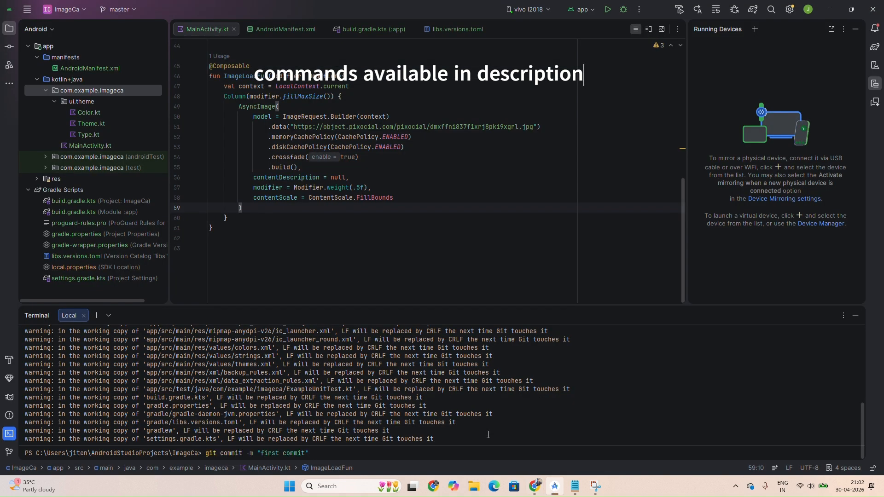
key("Return")
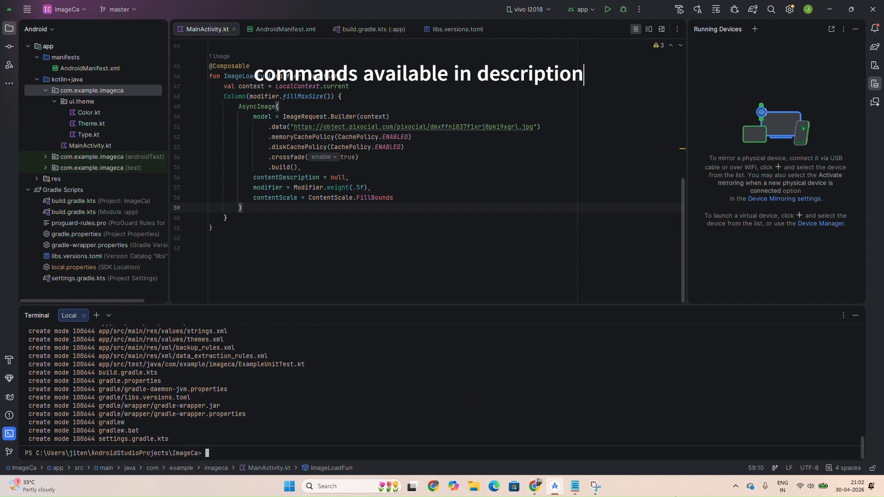
Copy the git branch -M main command from the GitHub page and run it in Android Studio's terminal
left_click(535, 487)
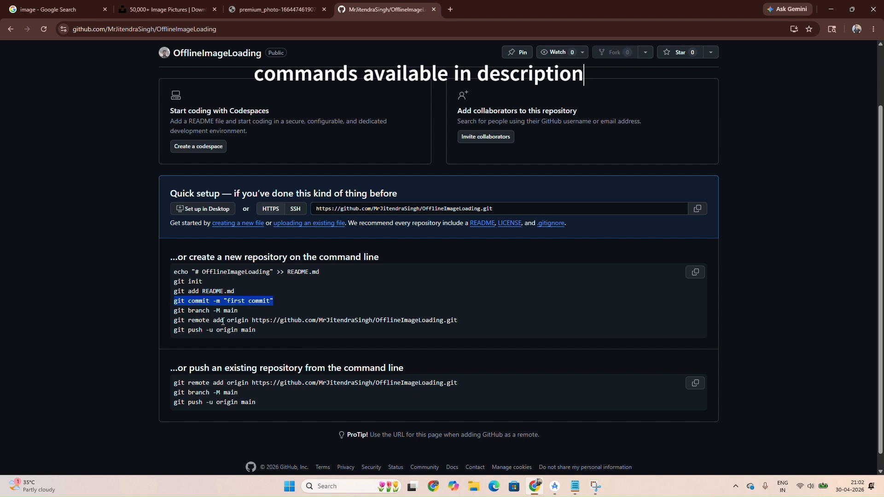
left_click_drag(239, 310, 174, 311)
key("ctrl+c")
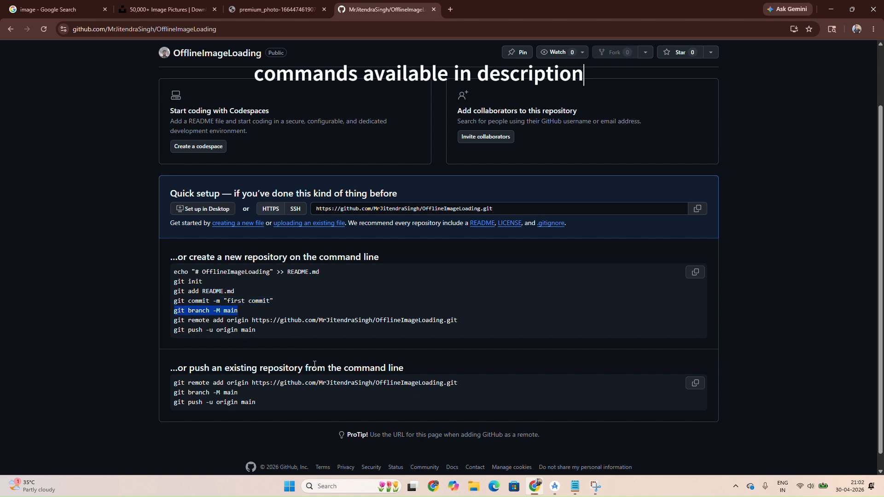
left_click(554, 484)
key("ctrl+v")
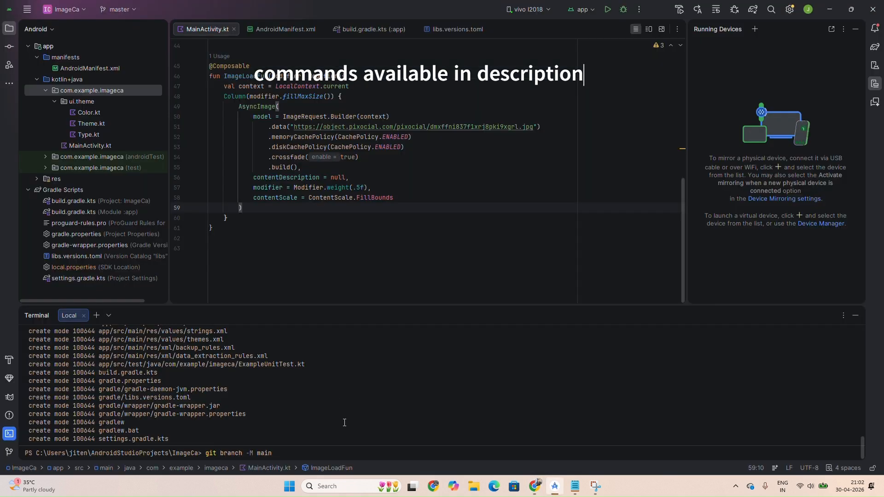
key("Return")
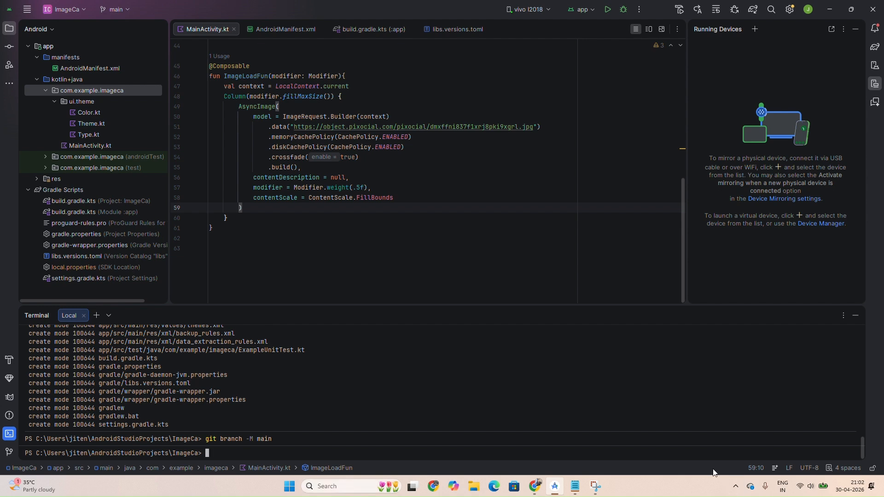
Copy the git remote add origin command for OfflineImageLoading.git from the GitHub page and run it in Android Studio's terminal
left_click(535, 486)
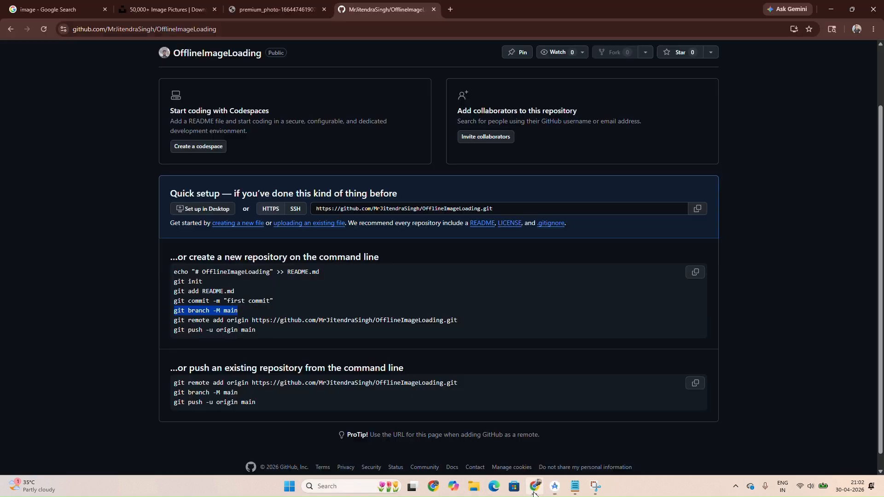
left_click_drag(458, 322, 138, 325)
key("ctrl+c")
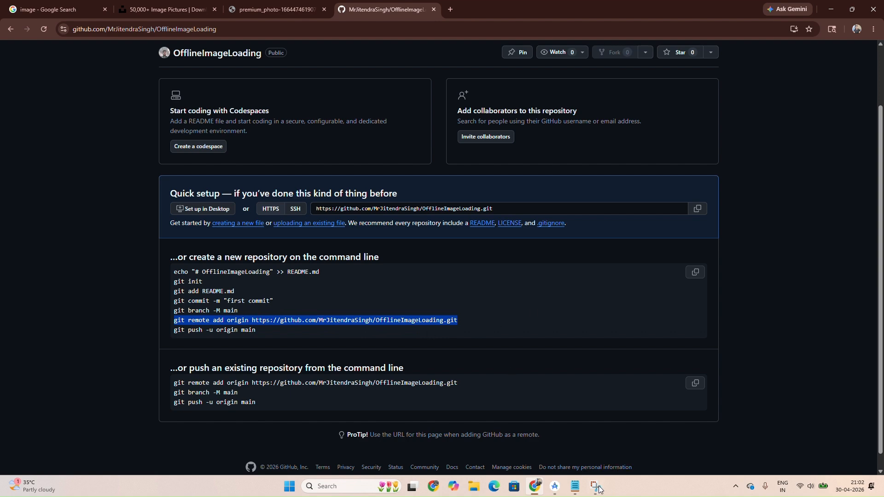
left_click(555, 487)
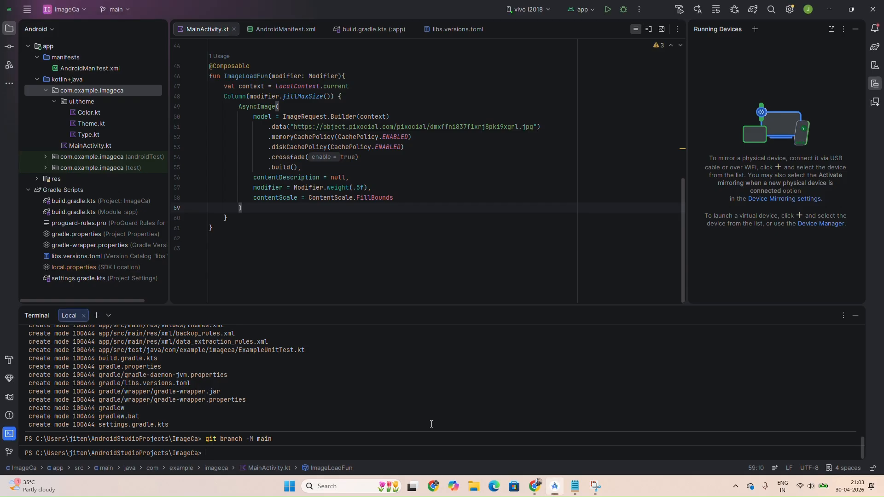
key("ctrl+v")
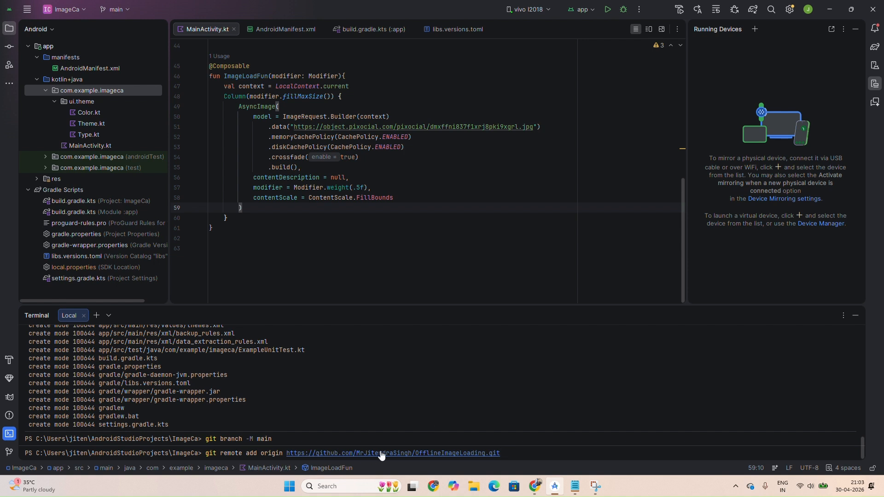
key("Return")
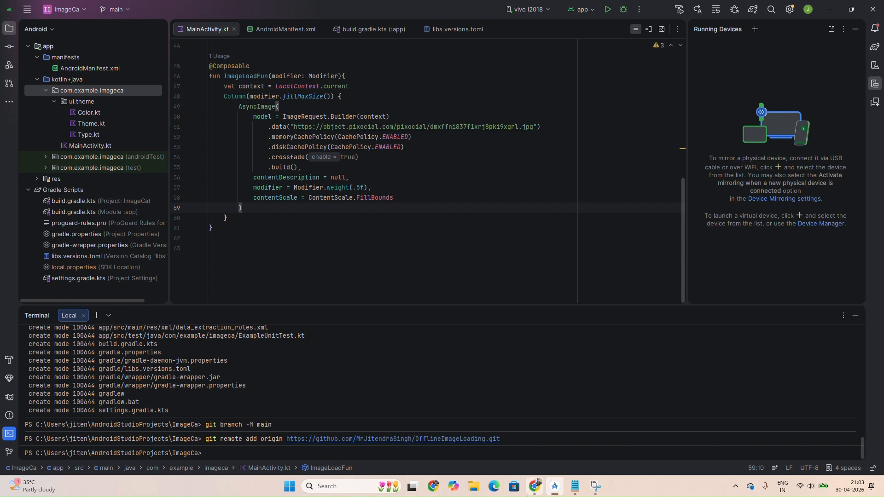
Copy the git push -u origin main command from the GitHub page and run it in Android Studio's terminal
left_click(535, 487)
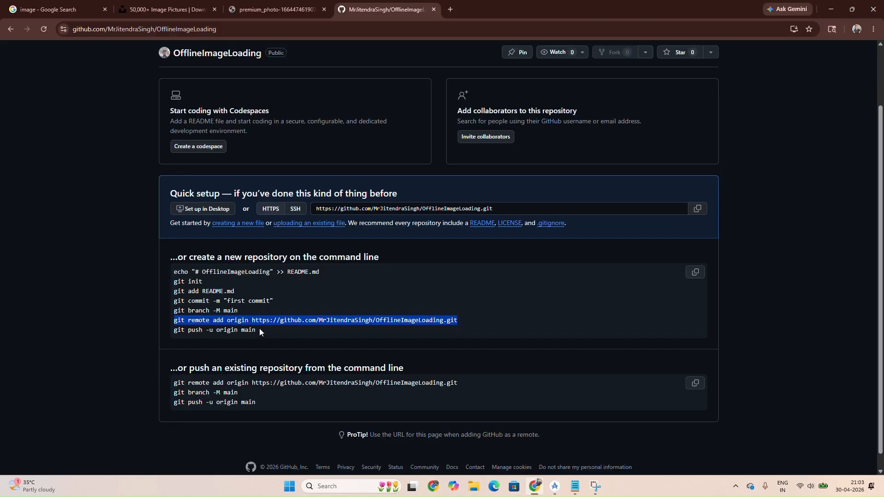
left_click_drag(259, 330, 157, 335)
key("ctrl+c")
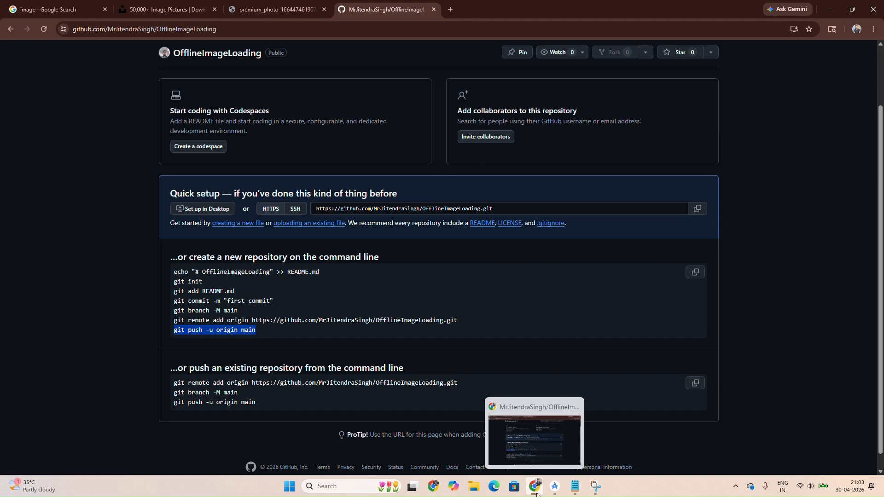
left_click(555, 486)
key("ctrl+v")
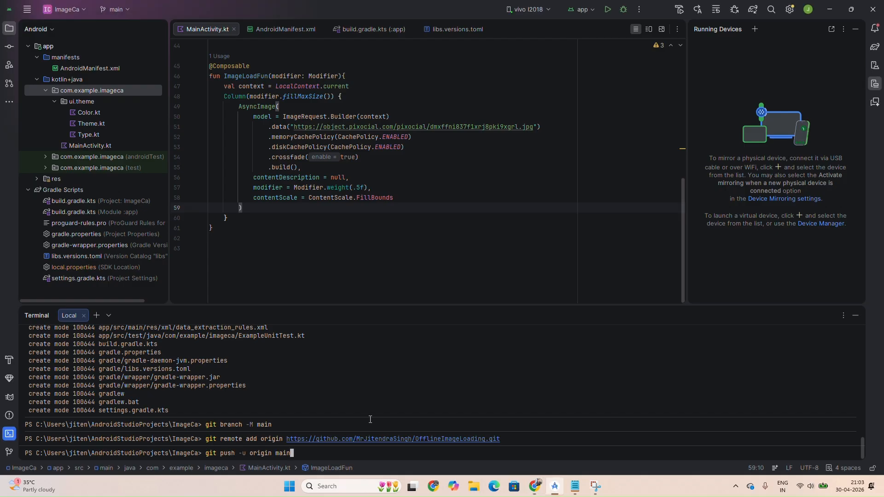
key("Return")
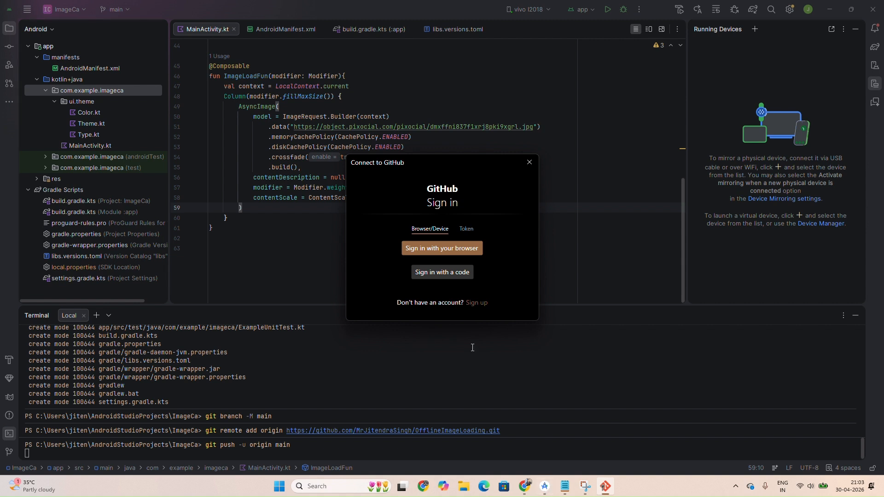
Sign in to GitHub through the browser, always using Google Chrome for https links, then close the callback page and return to Android Studio
left_click(440, 254)
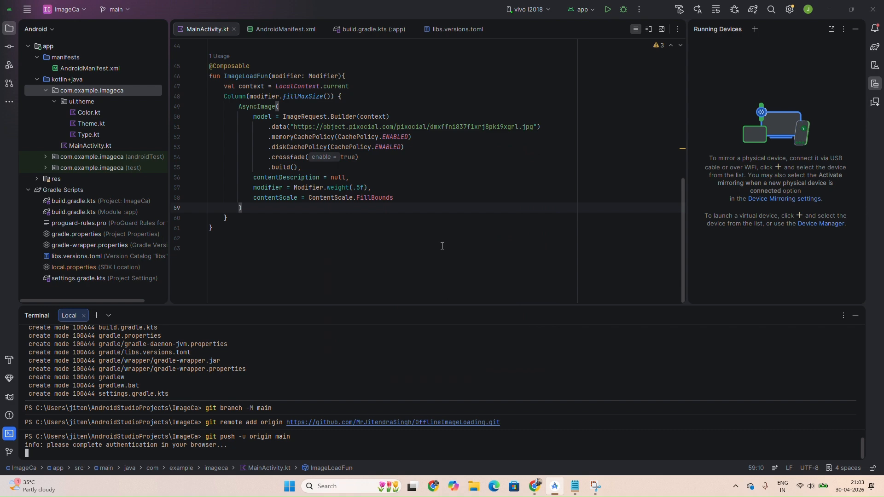
left_click(401, 276)
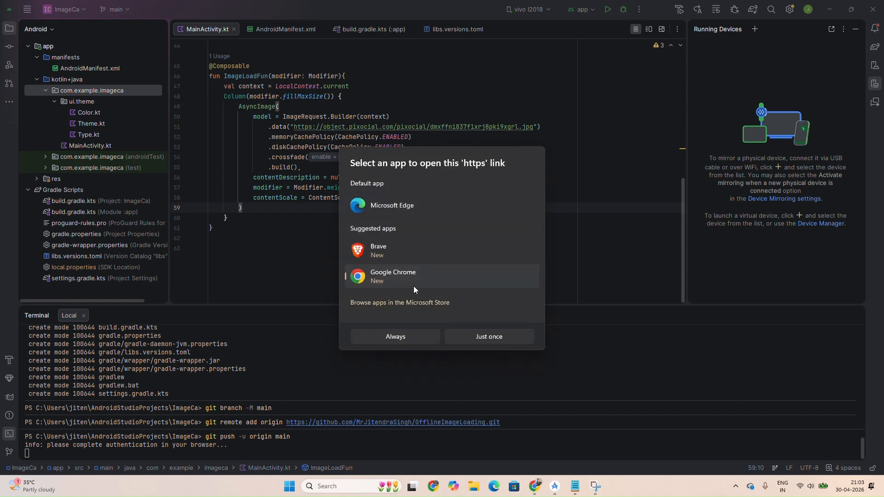
left_click(395, 337)
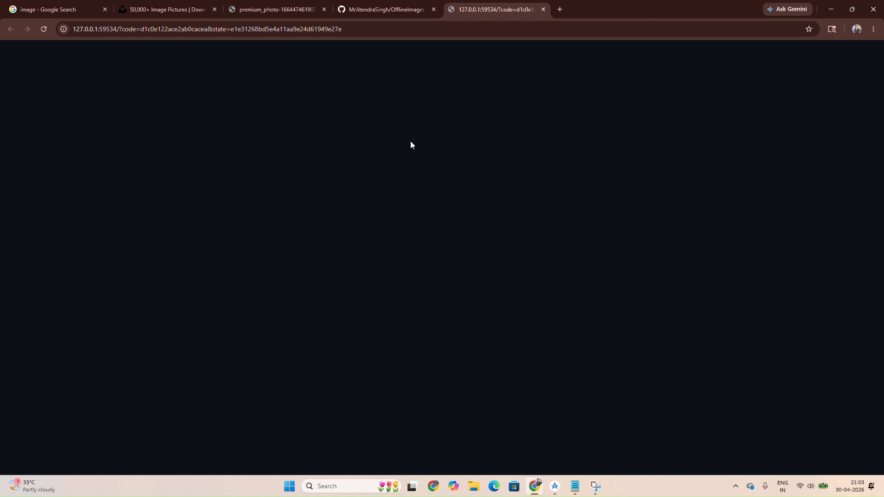
left_click(442, 7)
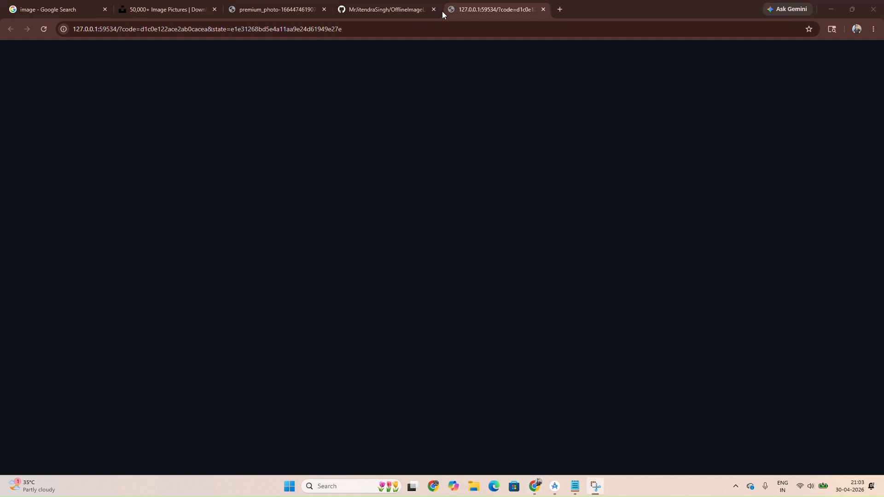
left_click(42, 28)
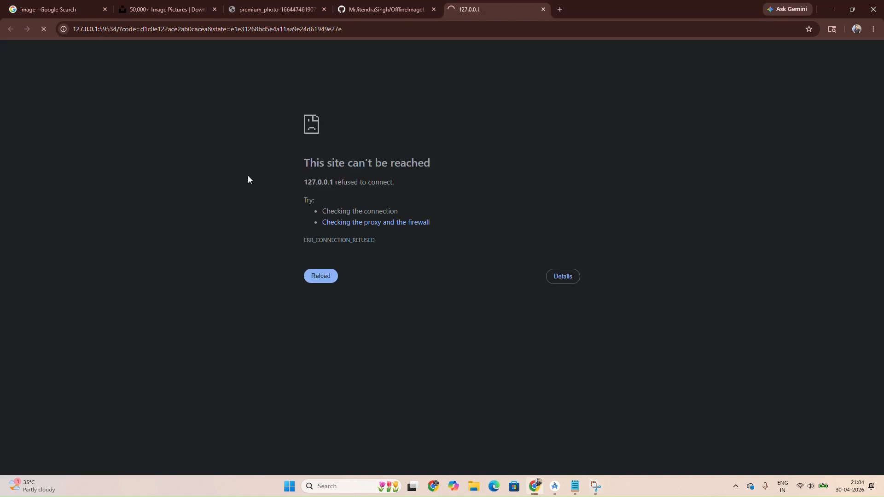
left_click(544, 9)
left_click(555, 486)
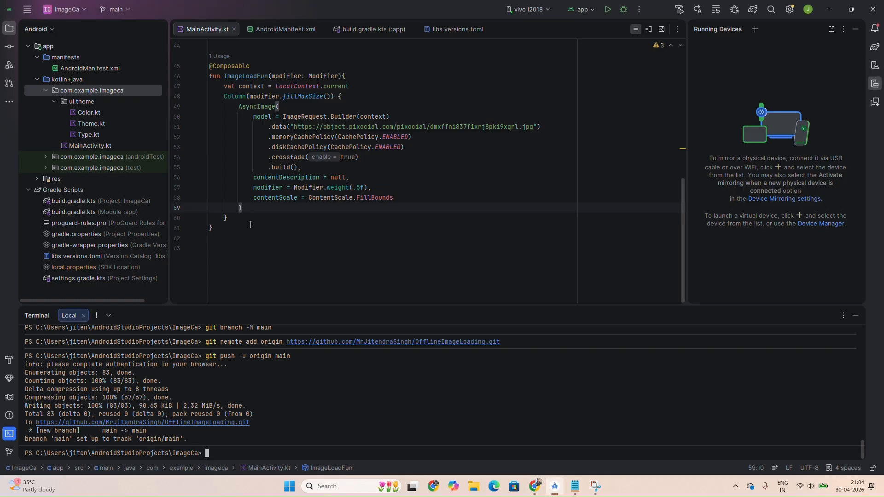
Push the local main branch to its remote using Android Studio's built-in Git branch actions
left_click(114, 9)
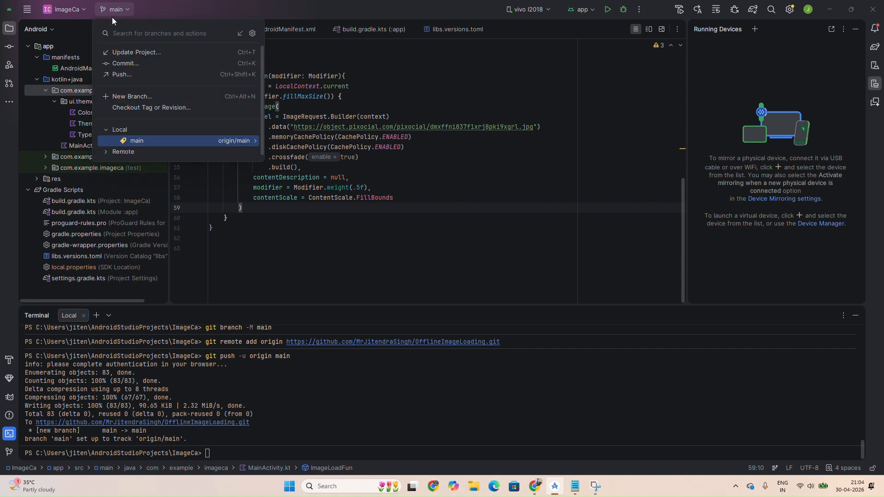
left_click(252, 142)
left_click(282, 186)
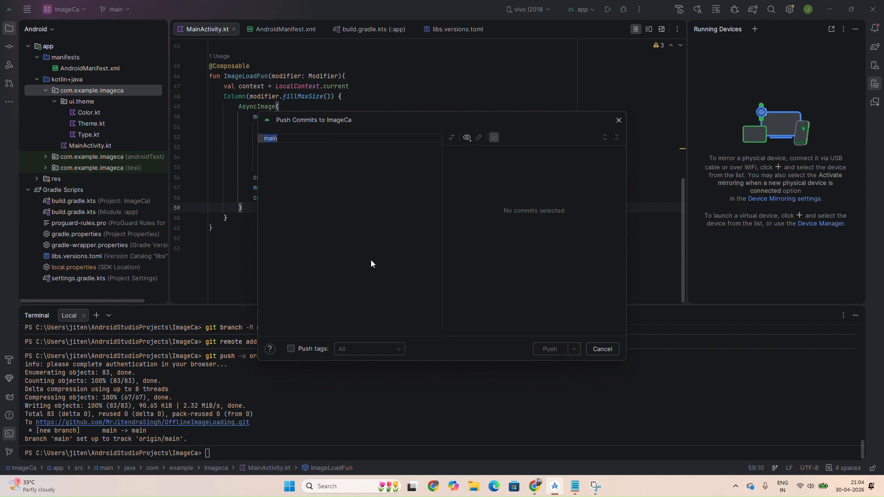
left_click(550, 350)
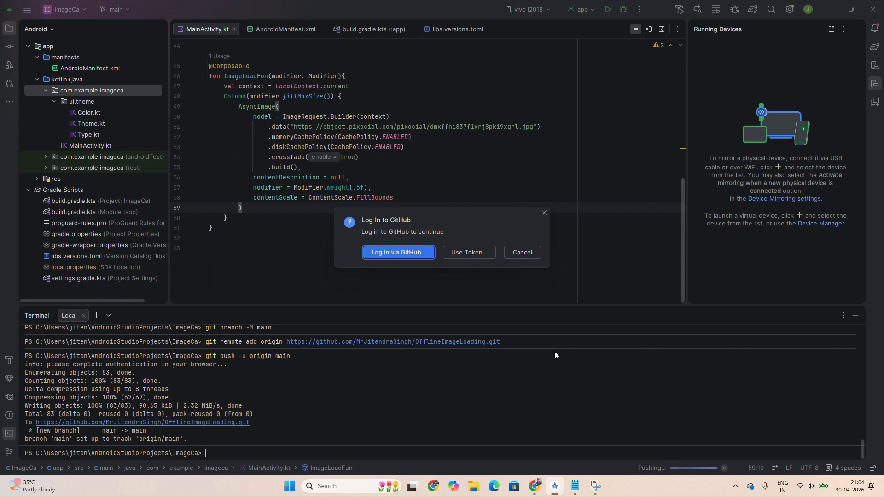
Log in via GitHub for the push, authorize the JetBrains IDE in the browser, dismiss the cookie notice and return to Android Studio
left_click(398, 253)
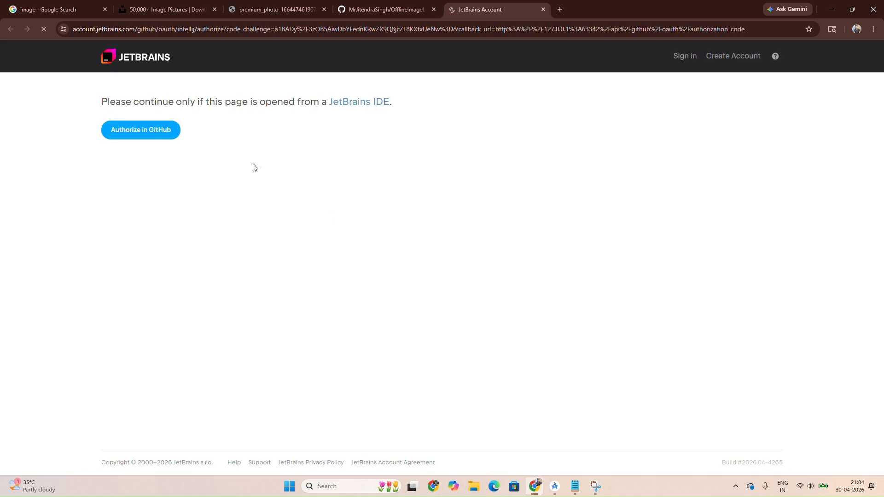
left_click(166, 138)
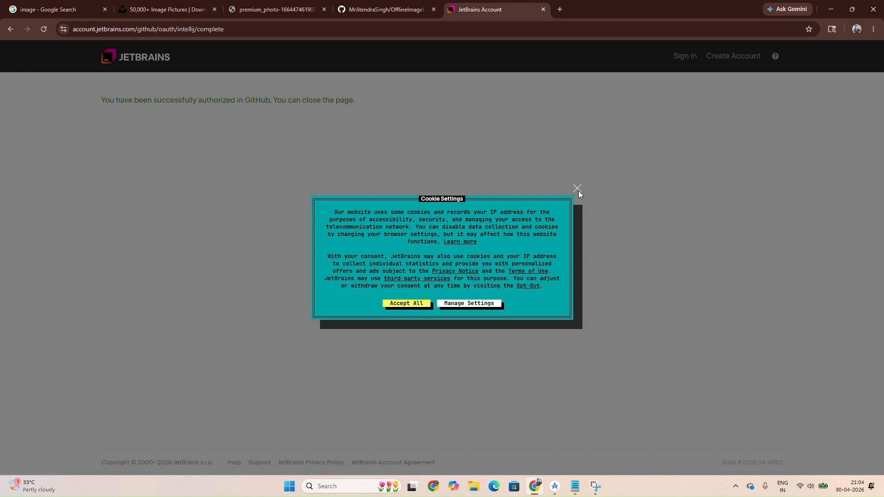
left_click(578, 189)
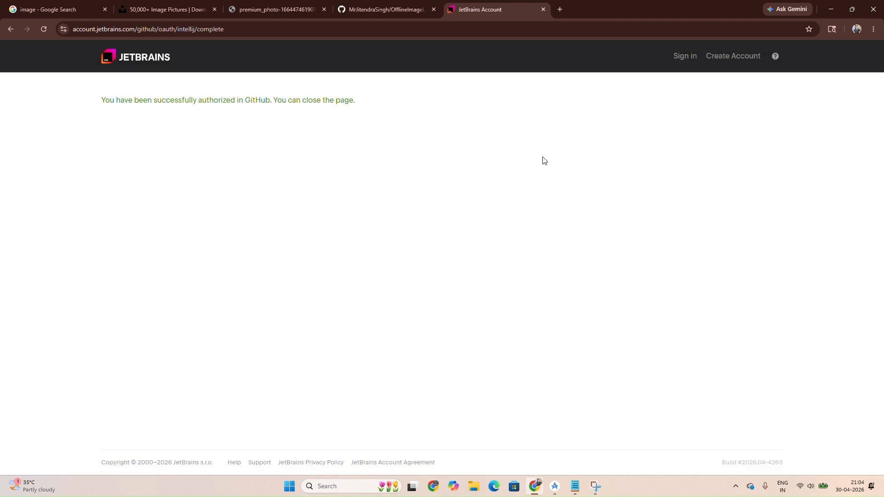
left_click(534, 487)
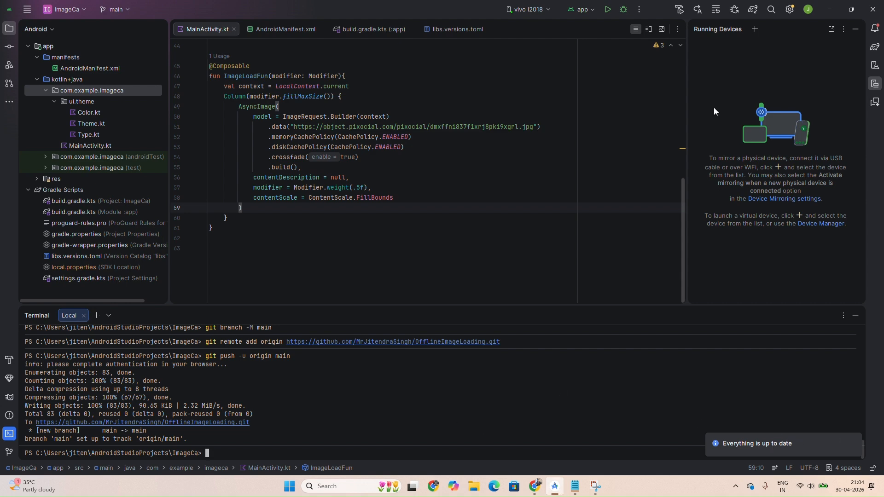
Switch to Chrome and reload the OfflineImageLoading repository page to check the pushed project files
left_click(536, 486)
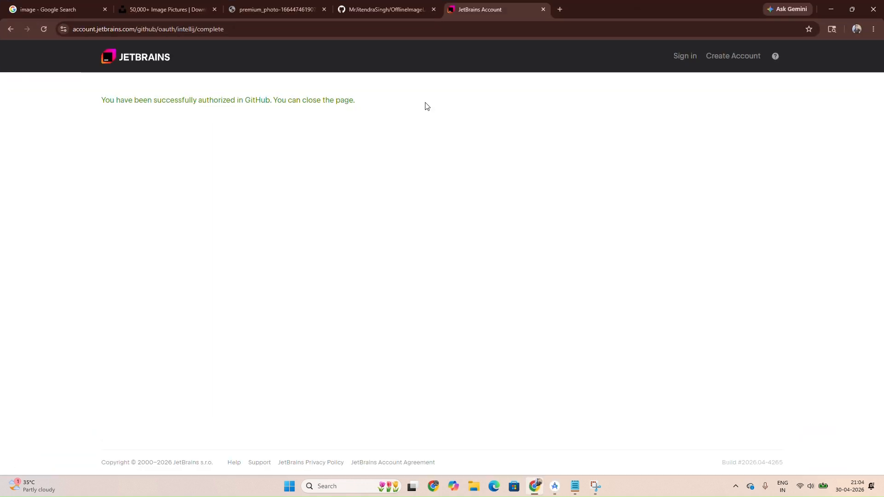
left_click(349, 14)
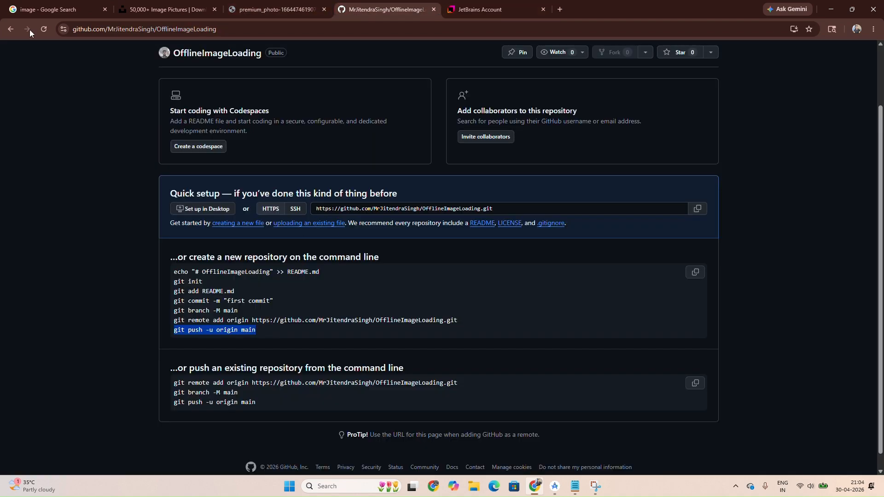
left_click(43, 29)
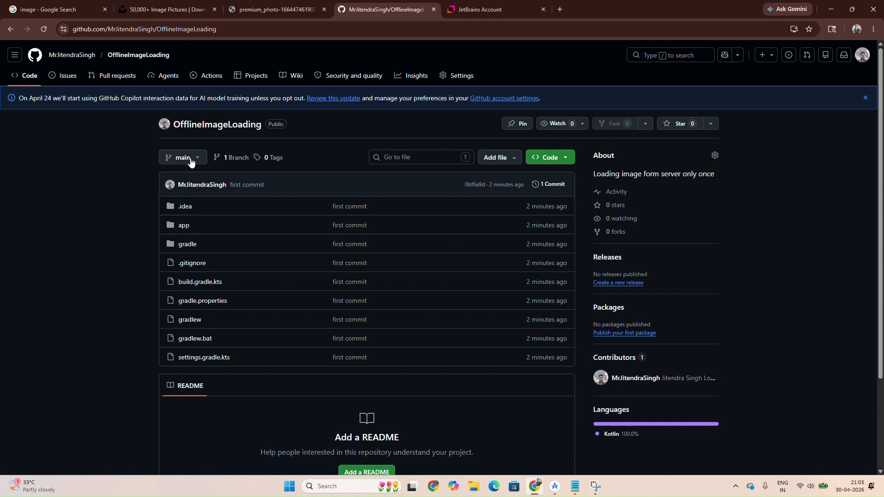
Switch to Android Studio, hide the terminal, and create and check out a branch named offlineImageLoading from the local main branch
left_click(554, 487)
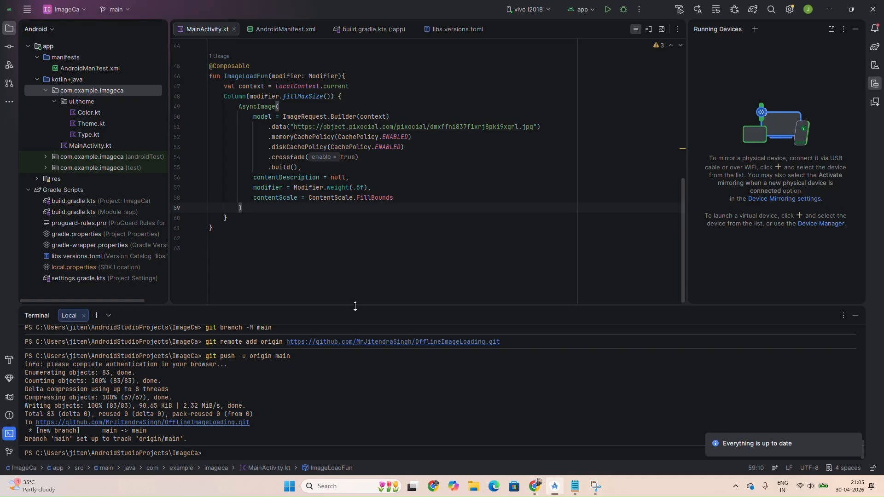
left_click(856, 315)
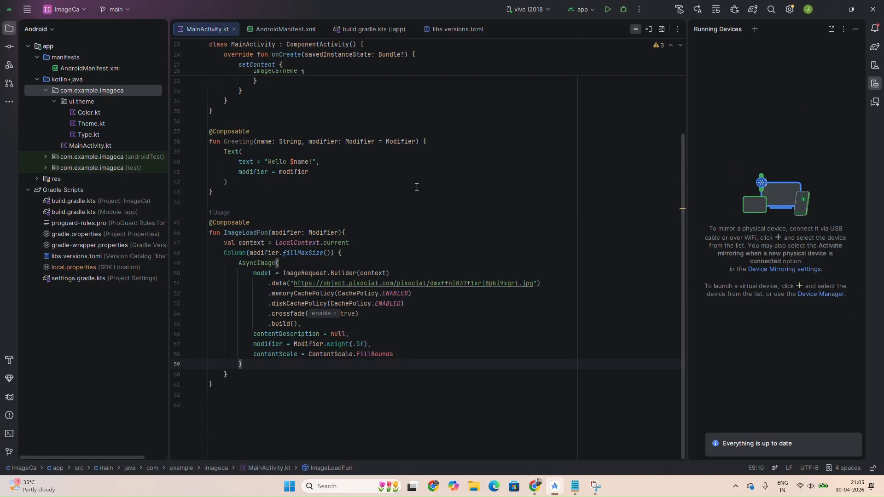
left_click(116, 9)
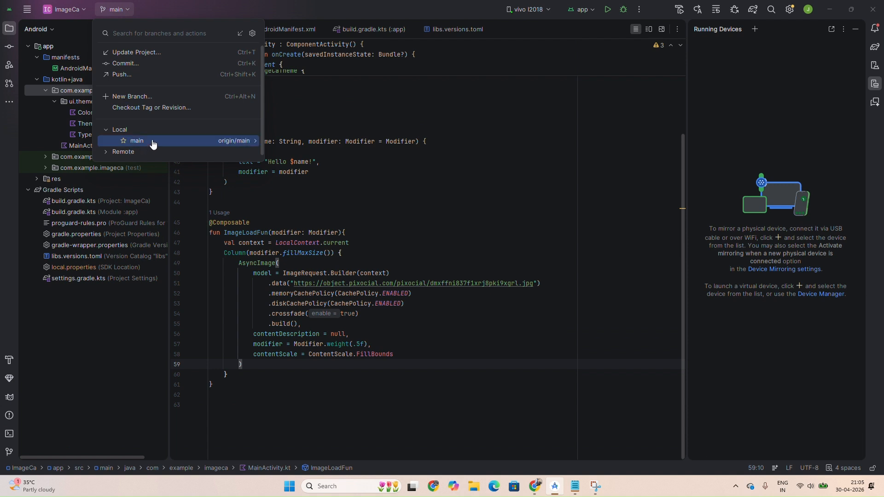
left_click(118, 154)
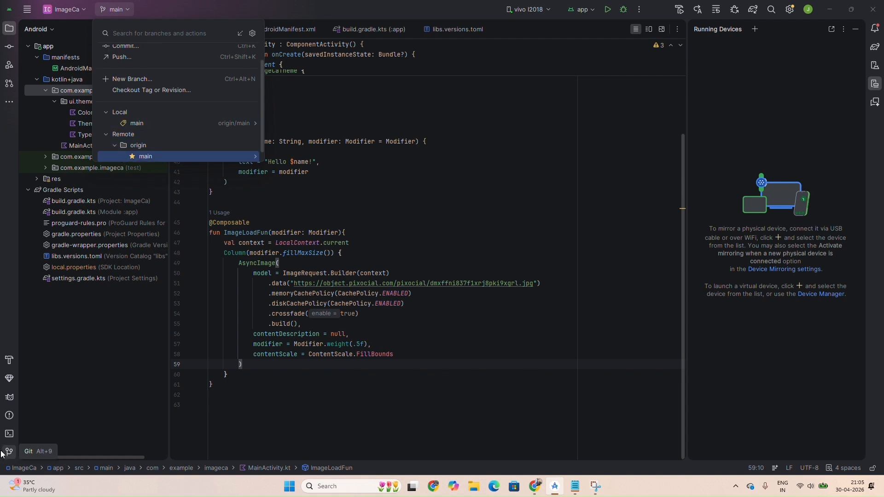
left_click(255, 123)
left_click(289, 127)
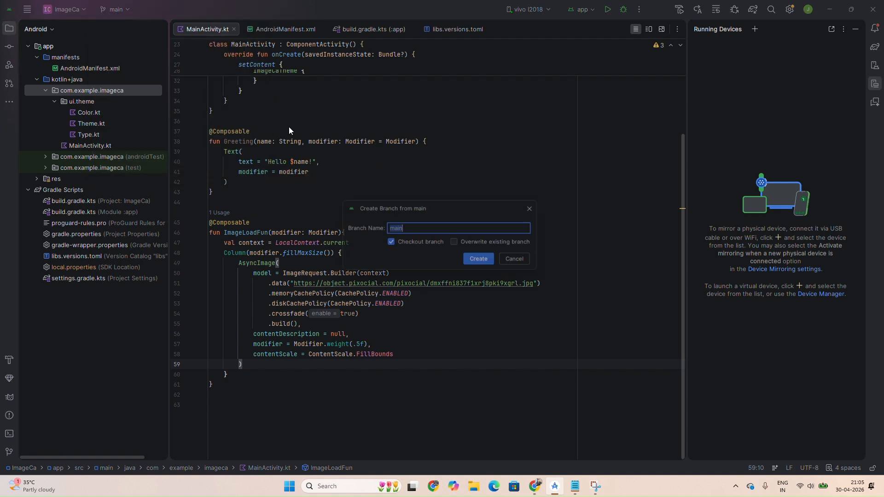
key("BackSpace")
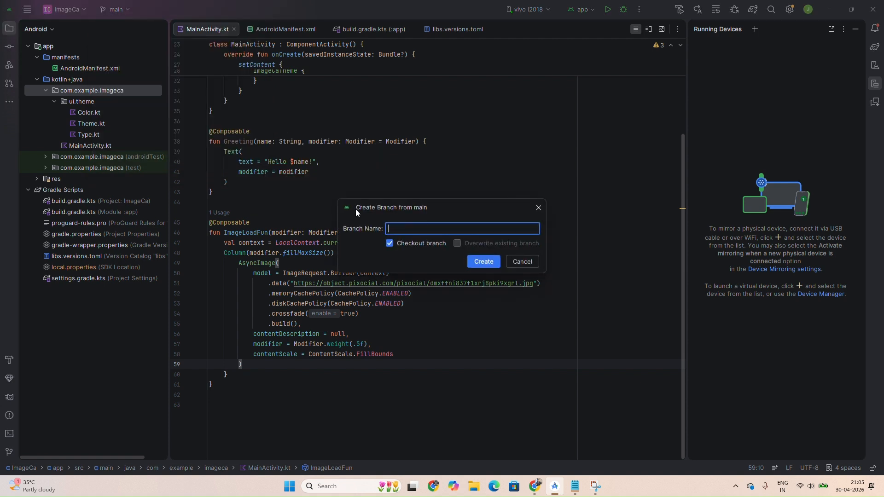
type("offlineImageLoading")
left_click(491, 262)
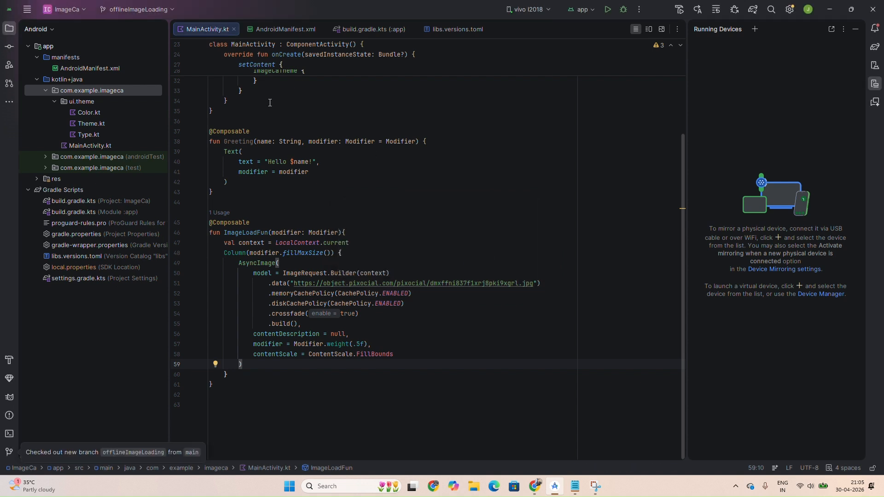
Push the offlineImageLoading branch to a new origin branch of the same name
left_click(156, 11)
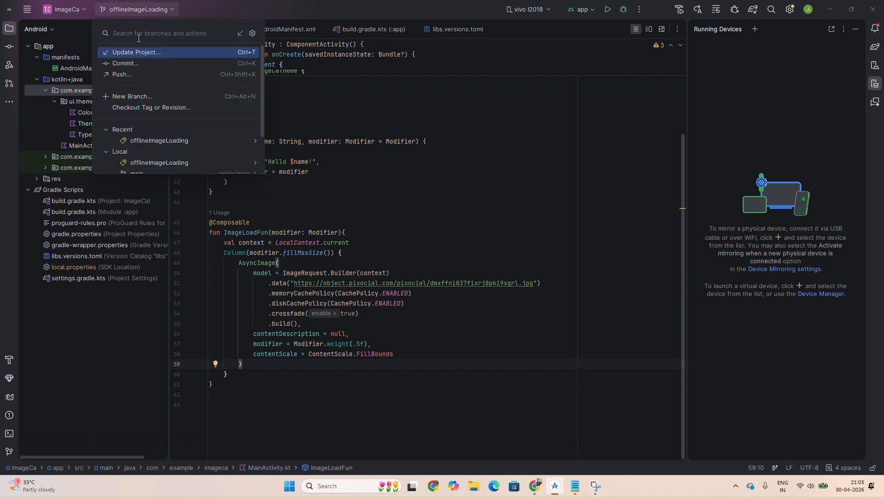
mouse_move(143, 144)
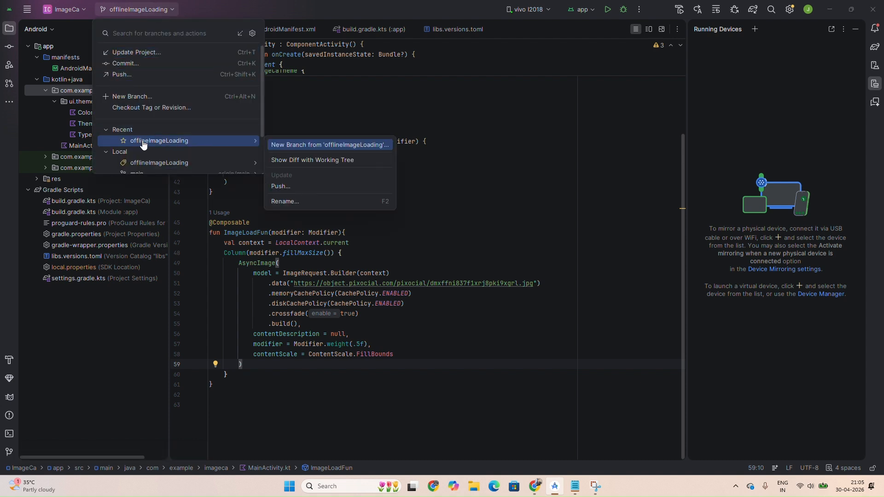
left_click(282, 187)
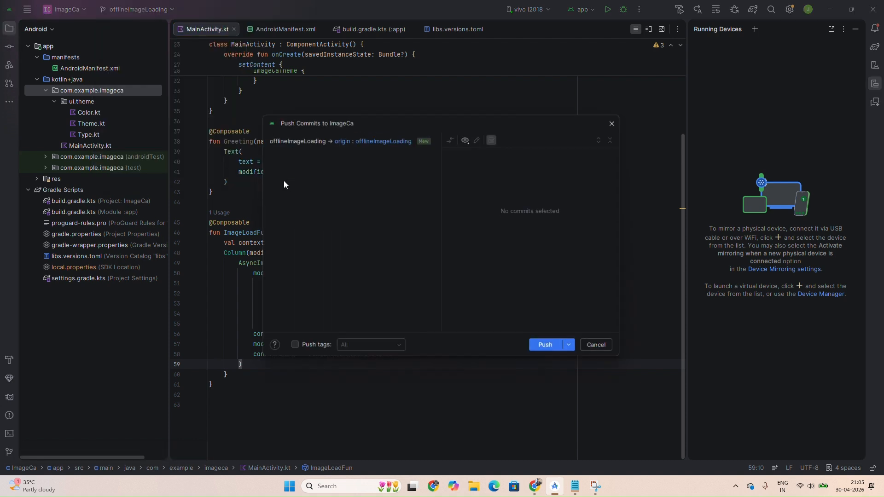
left_click(550, 349)
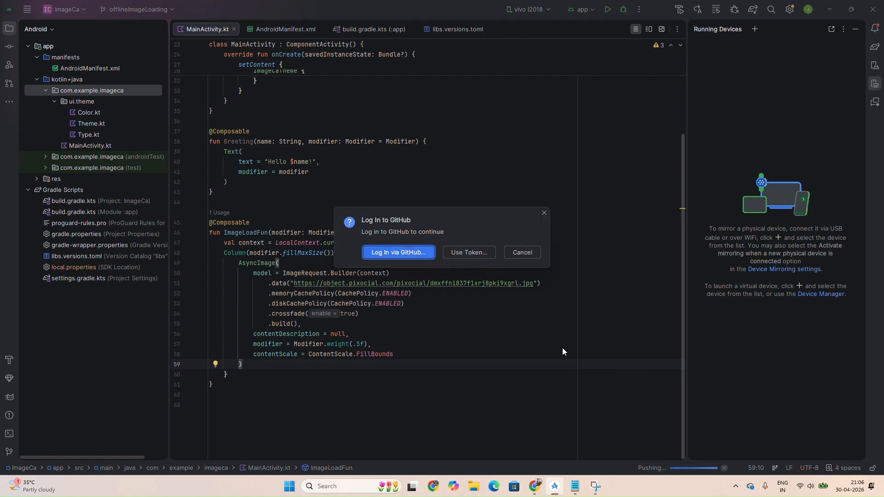
Log in via GitHub for the offlineImageLoading push, authorize the IDE in the browser, dismiss the cookie notice and return to Android Studio
left_click(420, 255)
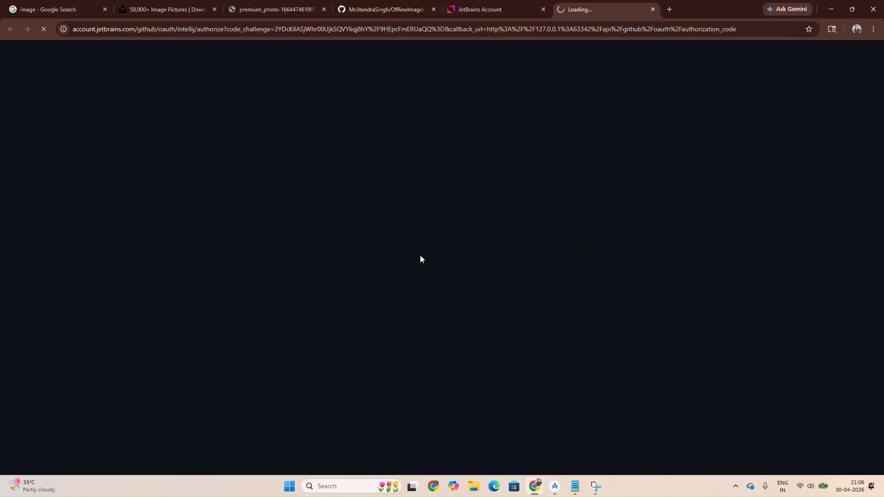
left_click(578, 189)
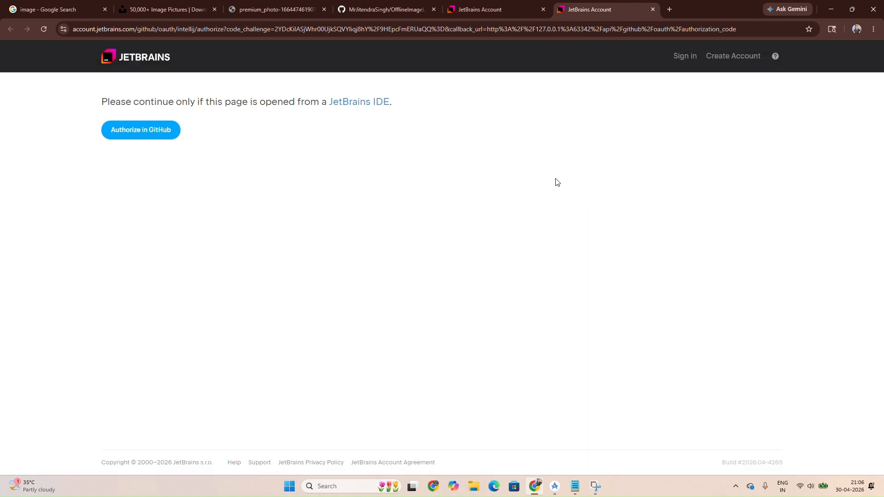
left_click(153, 131)
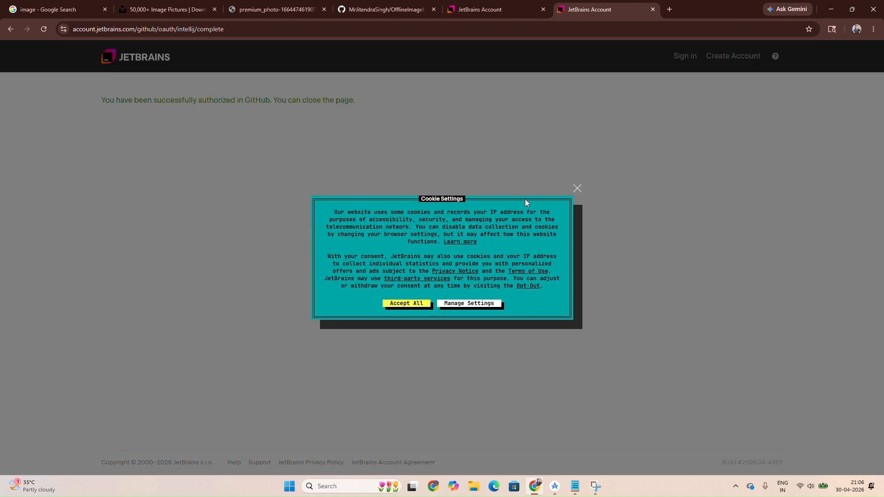
left_click(577, 189)
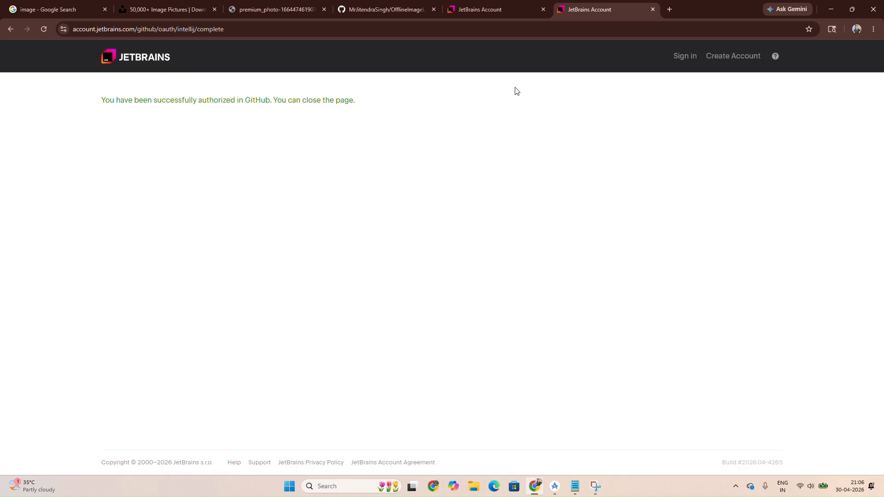
left_click(555, 487)
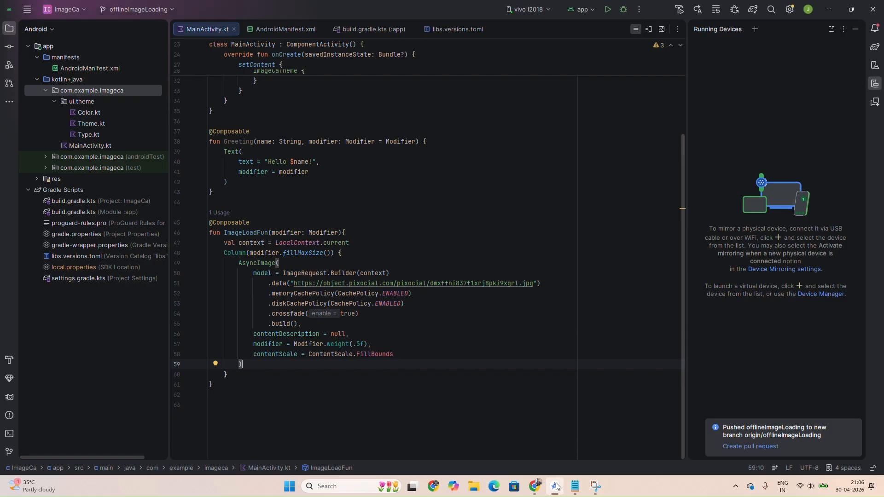
left_click_drag(433, 250, 241, 64)
left_click(286, 123)
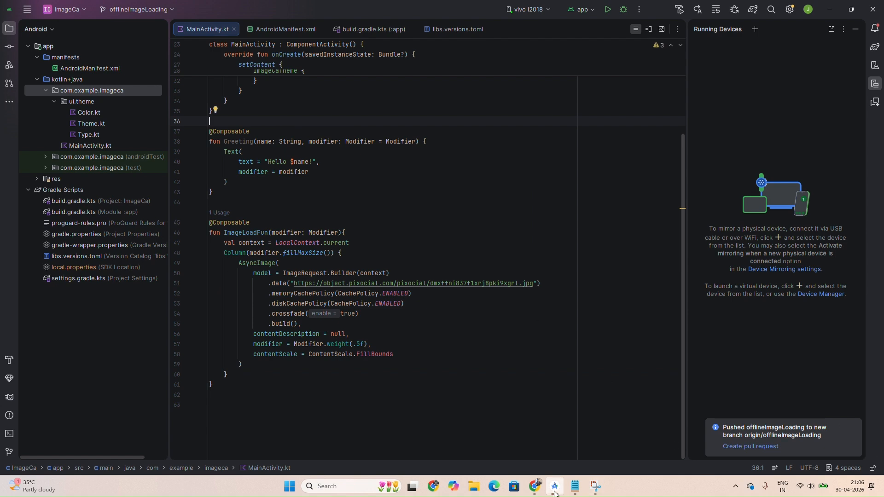
Switch to Chrome, reload the OfflineImageLoading repository page and view its offlineImageLoading branch
left_click(530, 491)
left_click(360, 10)
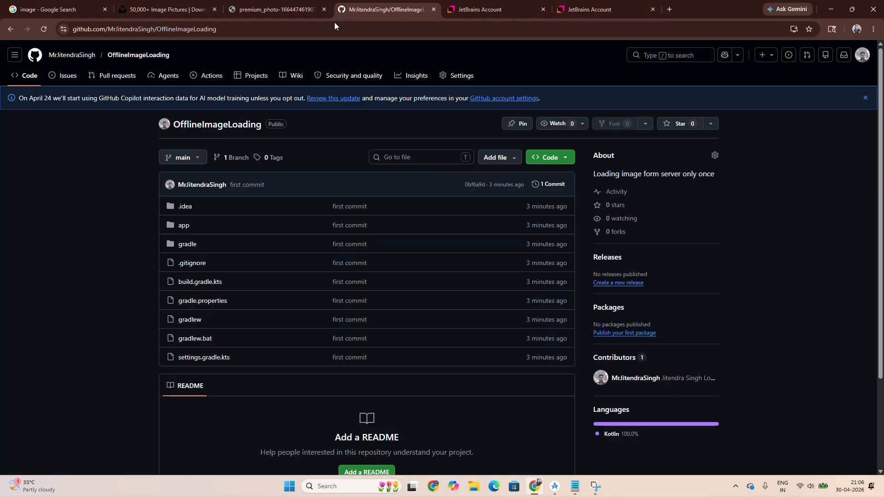
left_click(184, 162)
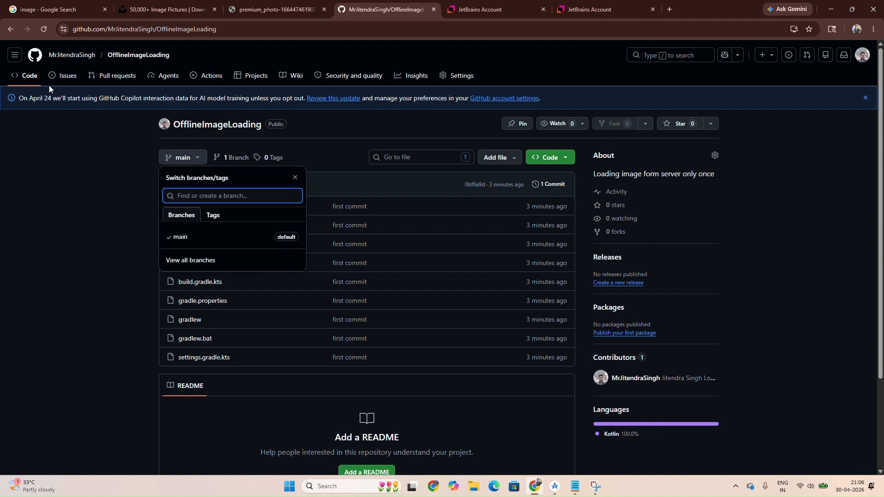
left_click(48, 28)
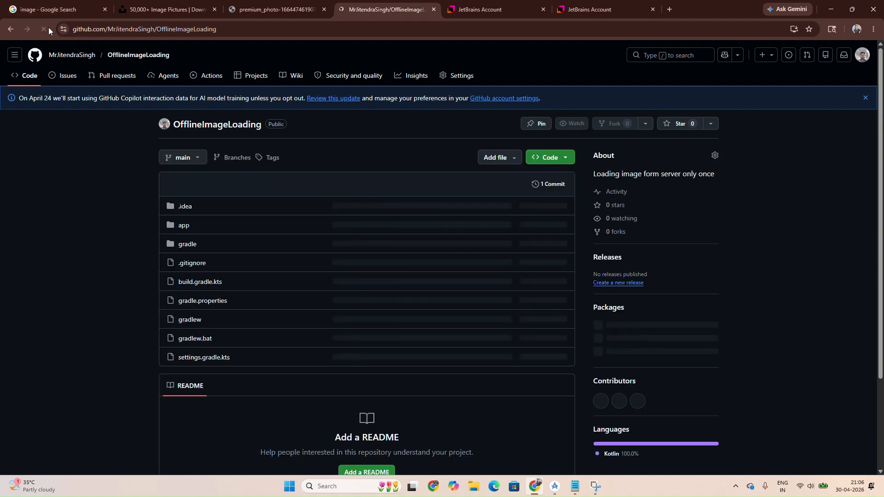
left_click(185, 162)
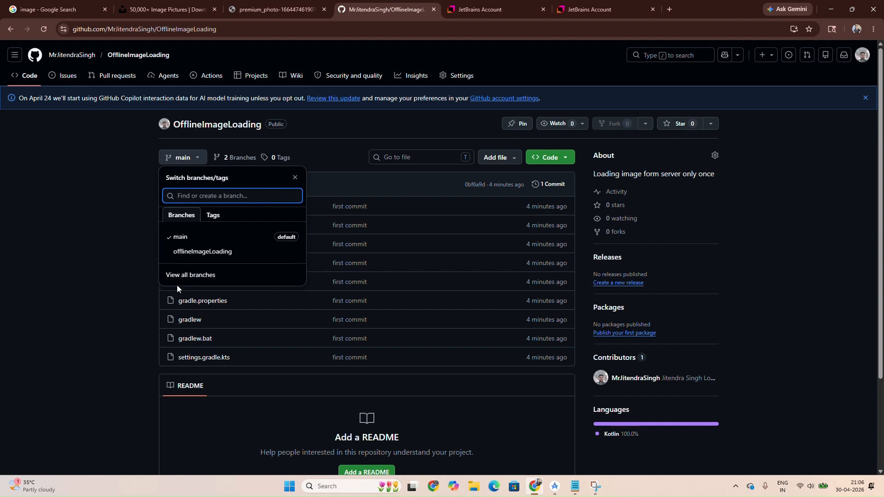
left_click(241, 252)
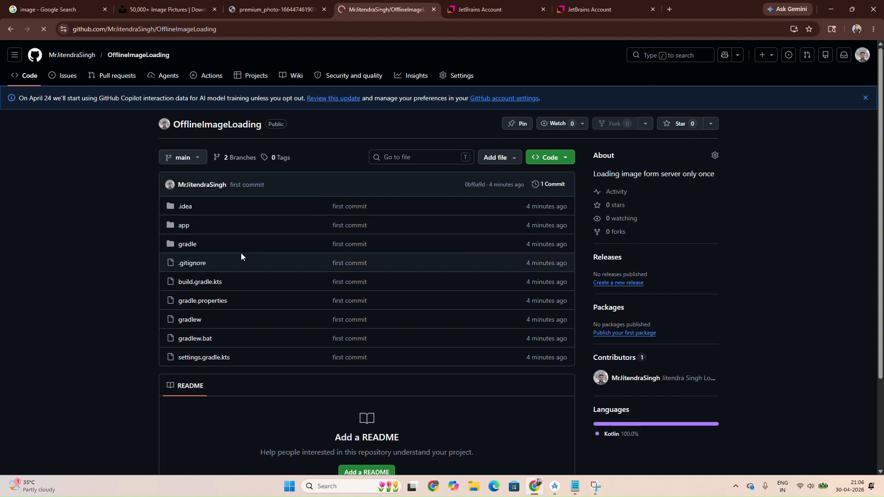